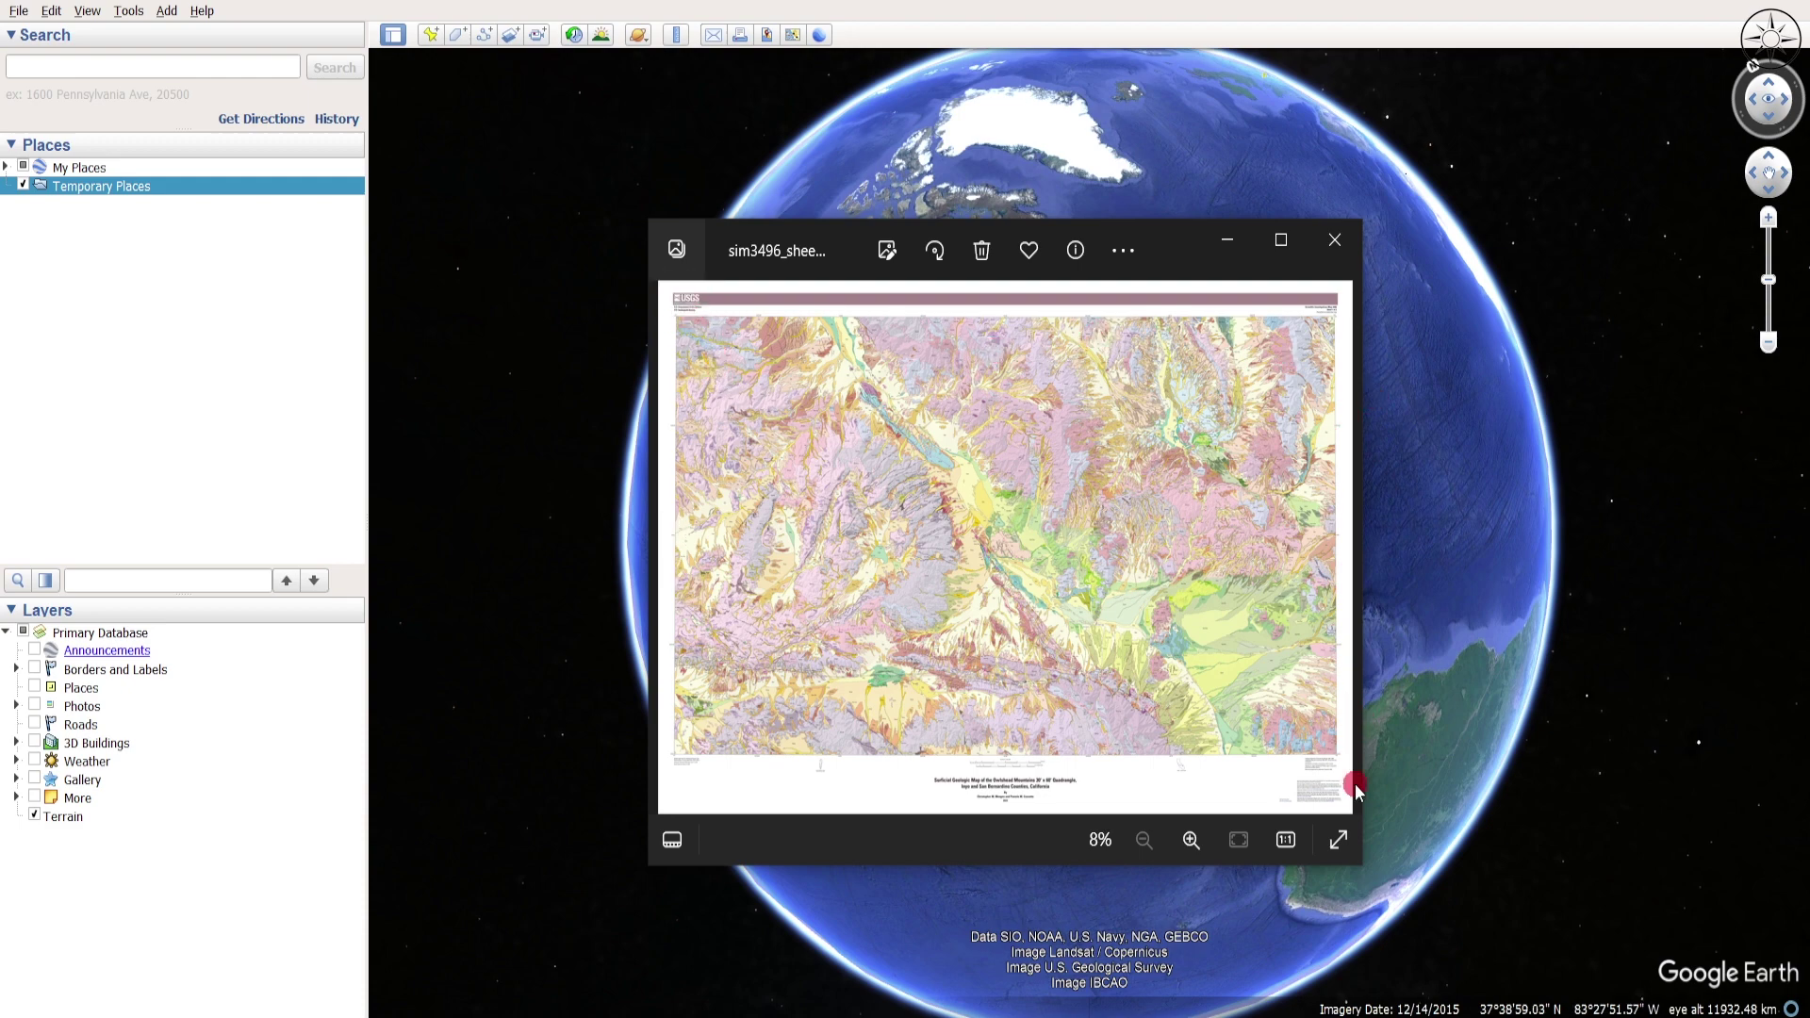
Add a placemark named 36/117 at latitude 36° 0' N and longitude 117° 0' W, matching the map sheet's upper-left corner.
left_click_drag(866, 533, 876, 550)
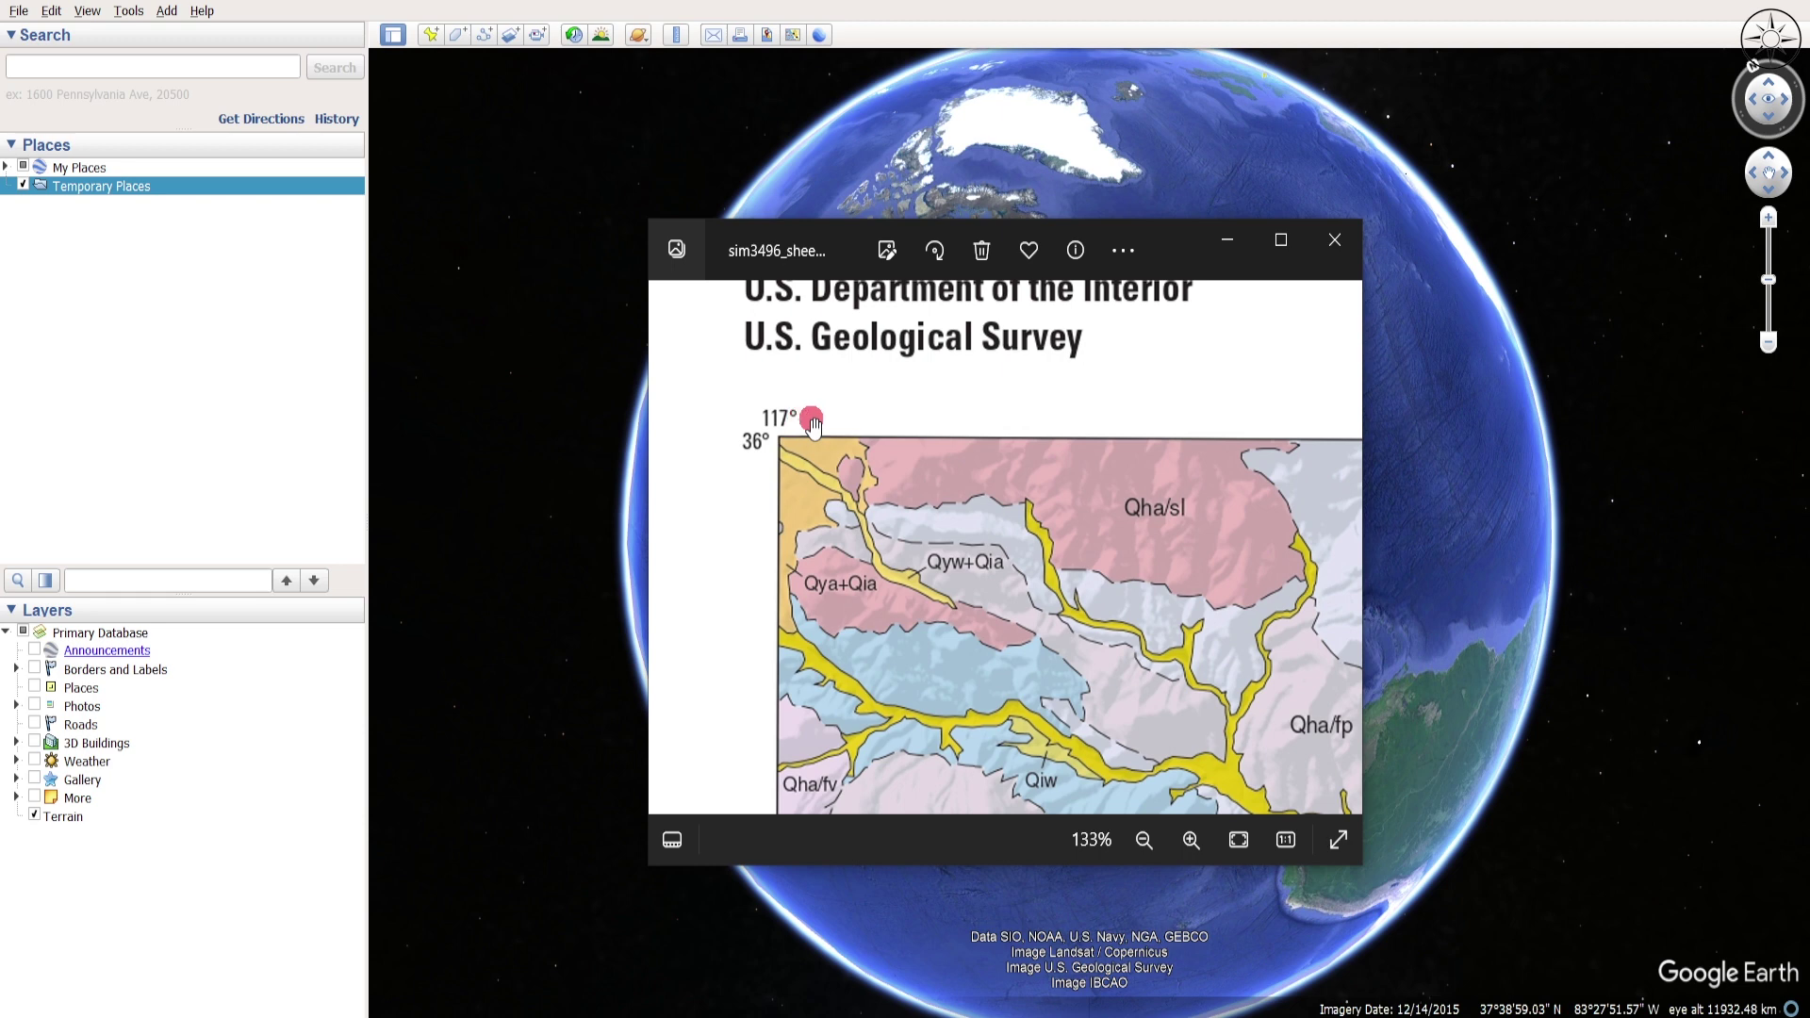
left_click(432, 38)
left_click_drag(789, 253, 1037, 247)
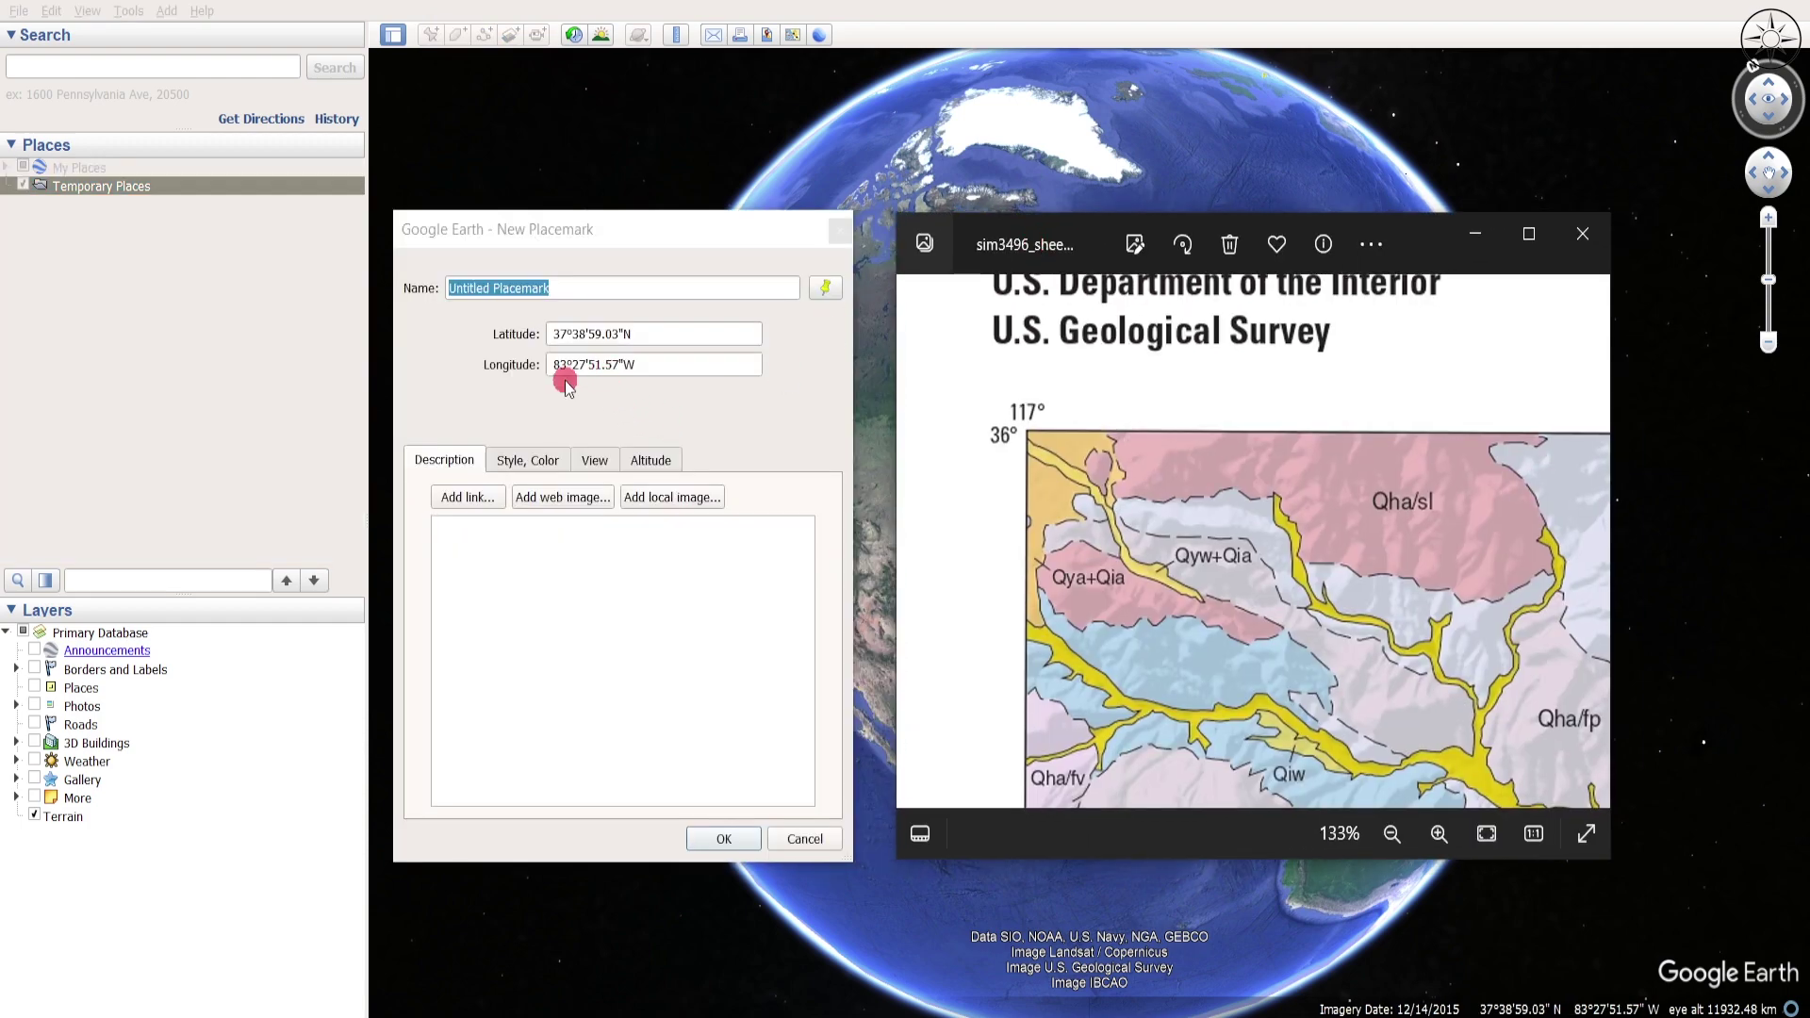
left_click_drag(567, 335, 533, 372)
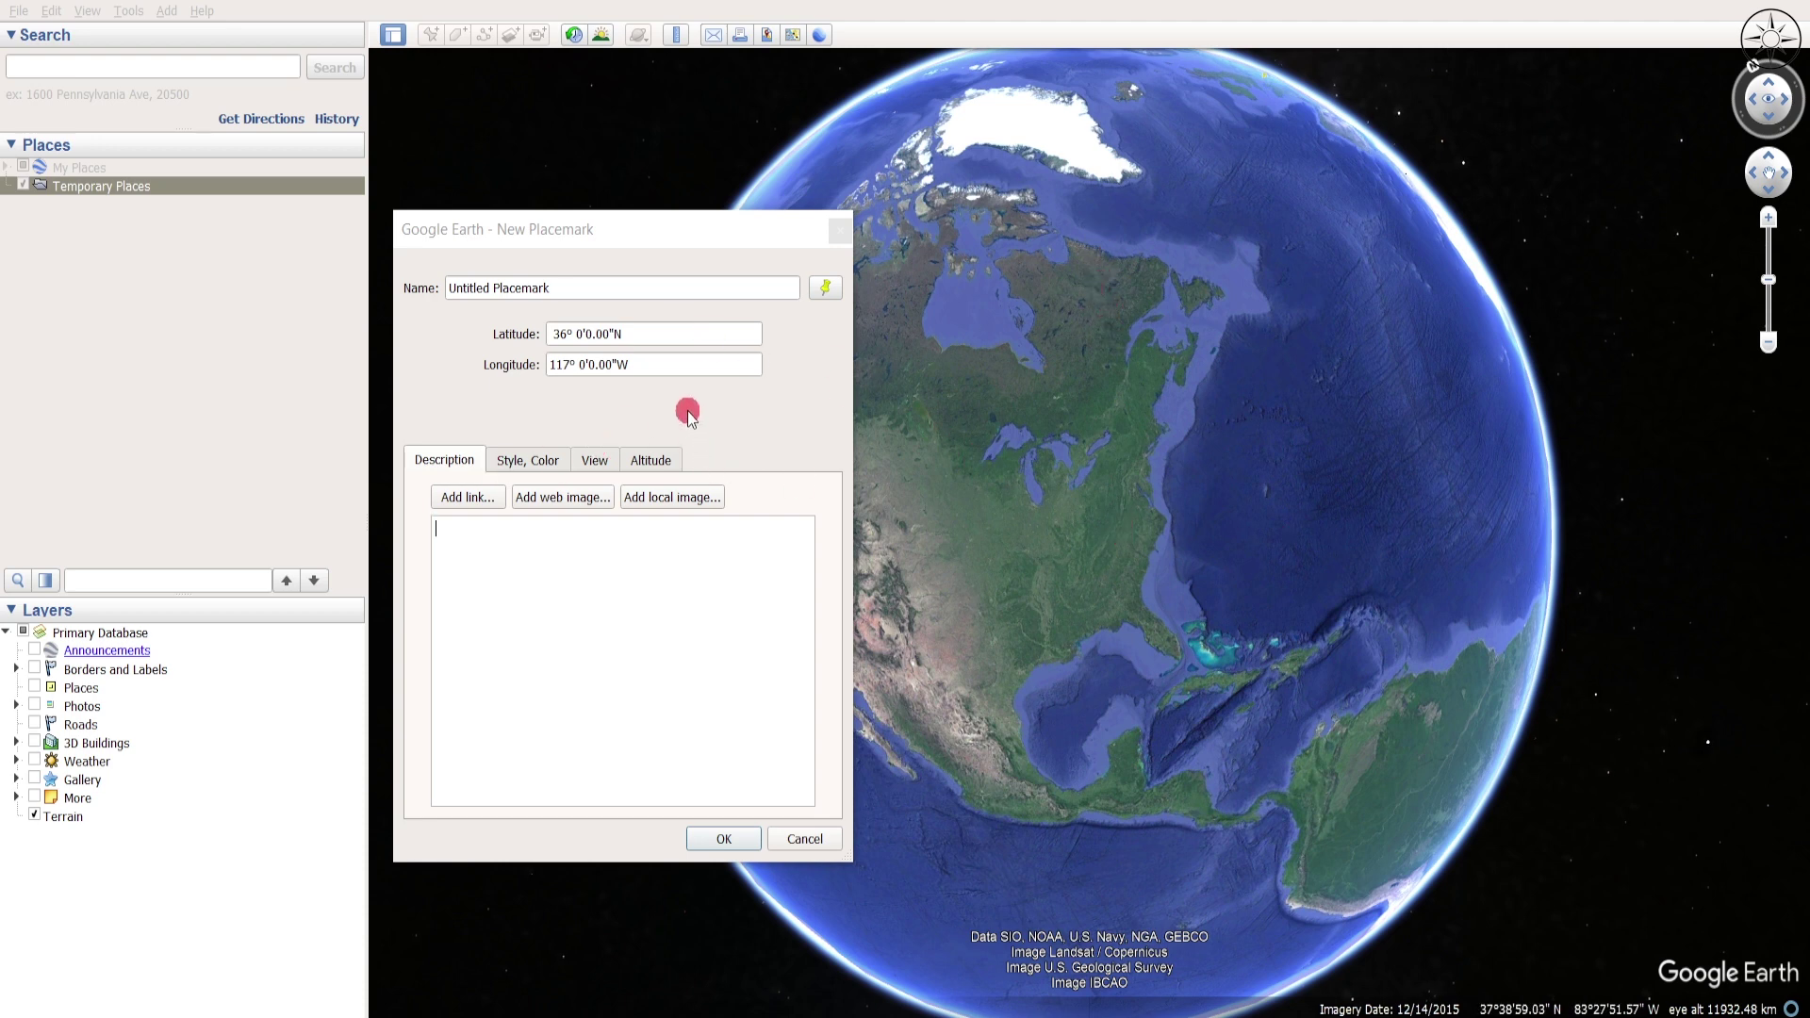
triple_click(626, 288)
type("36/117")
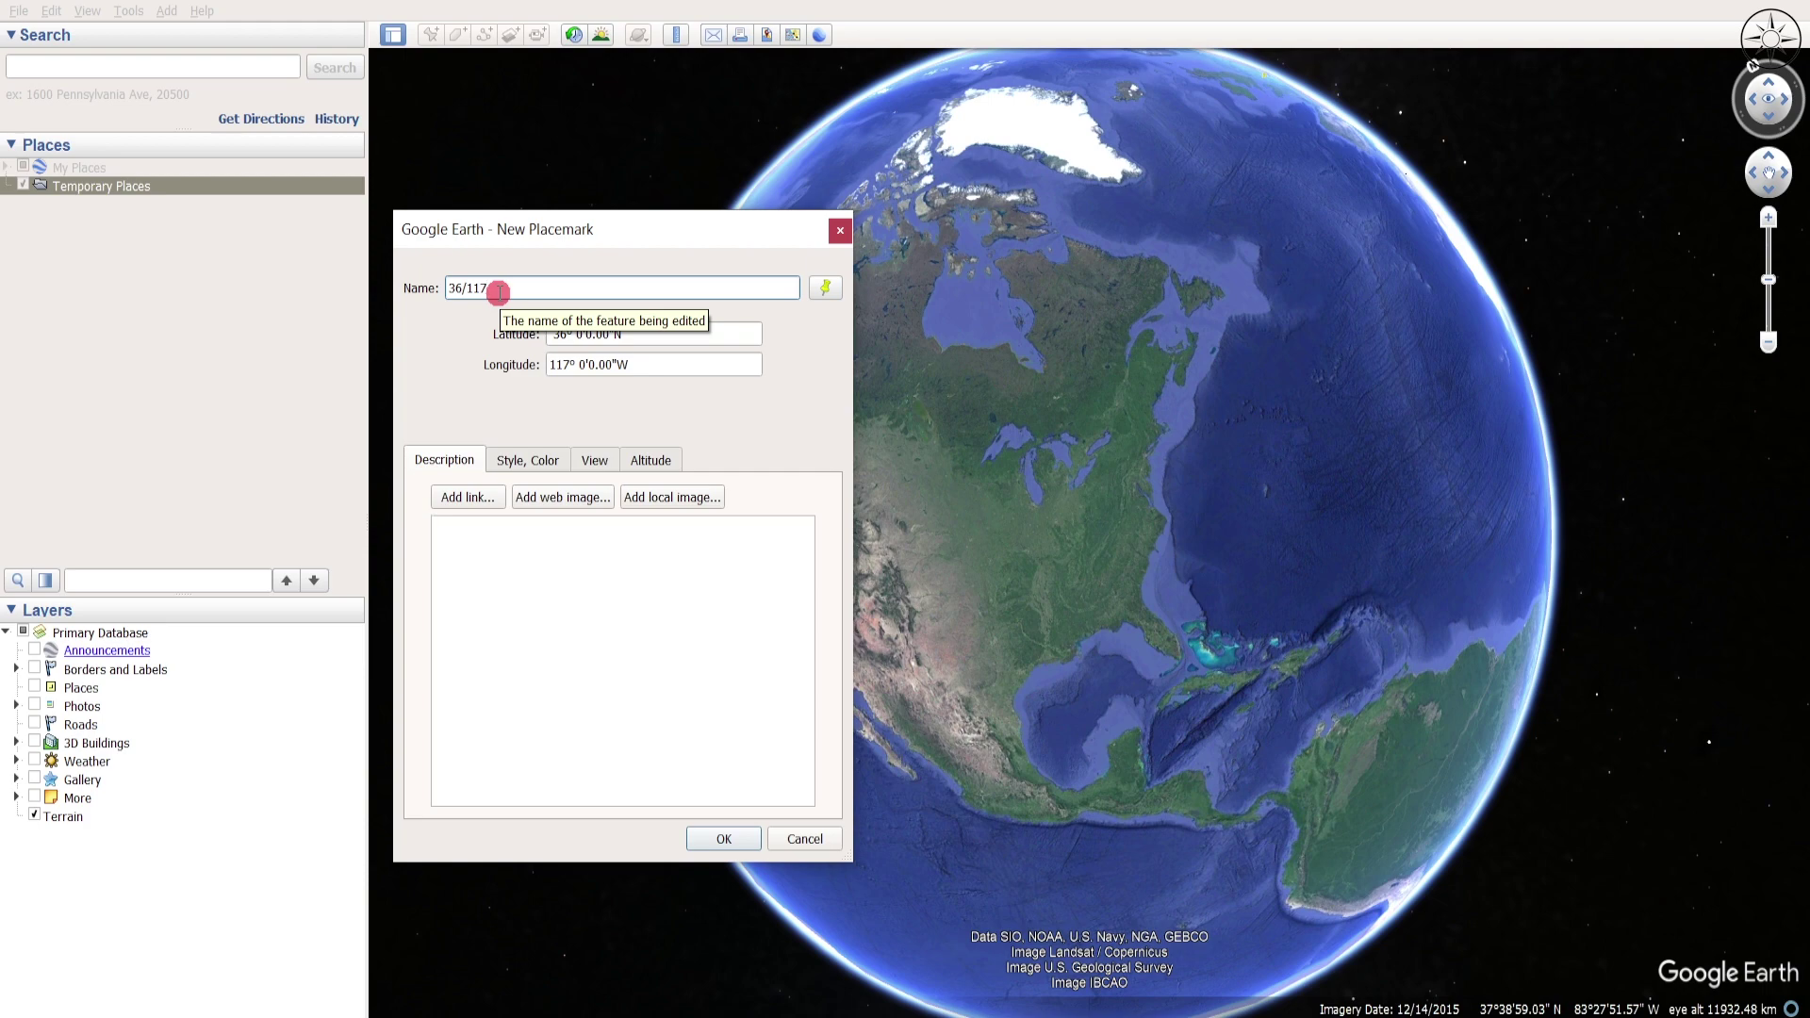
left_click(505, 289)
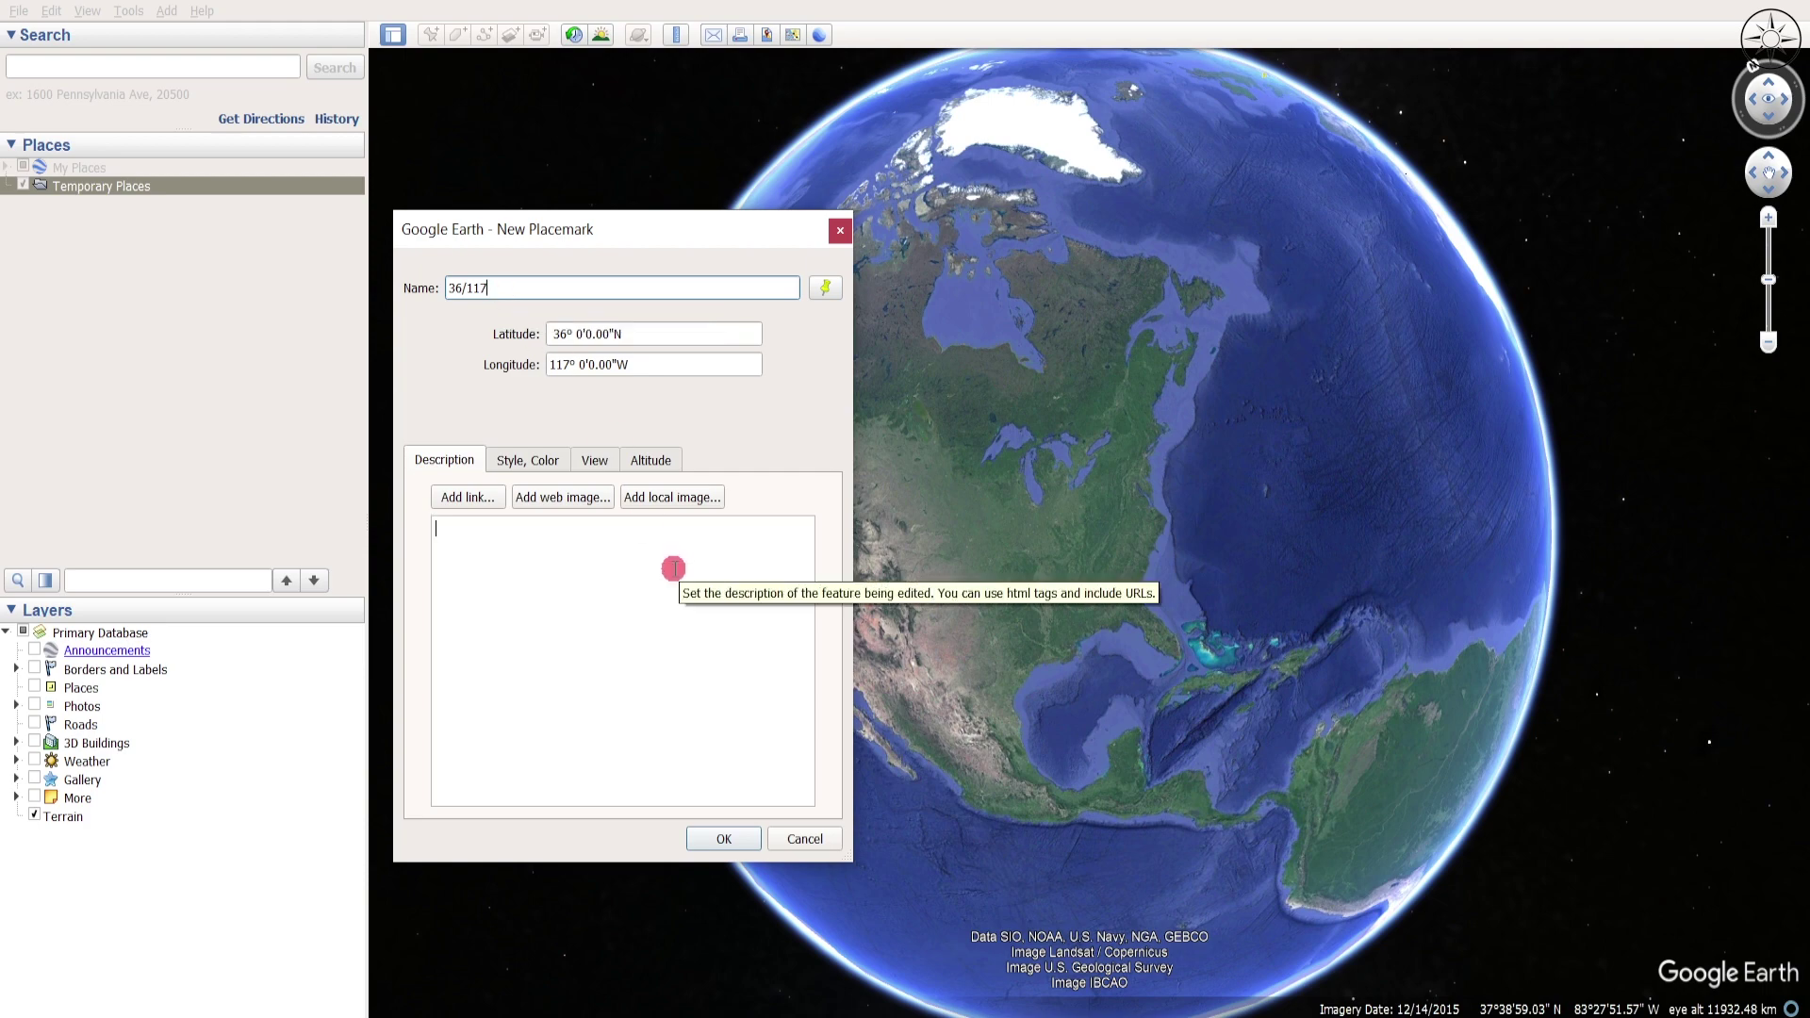
left_click(735, 842)
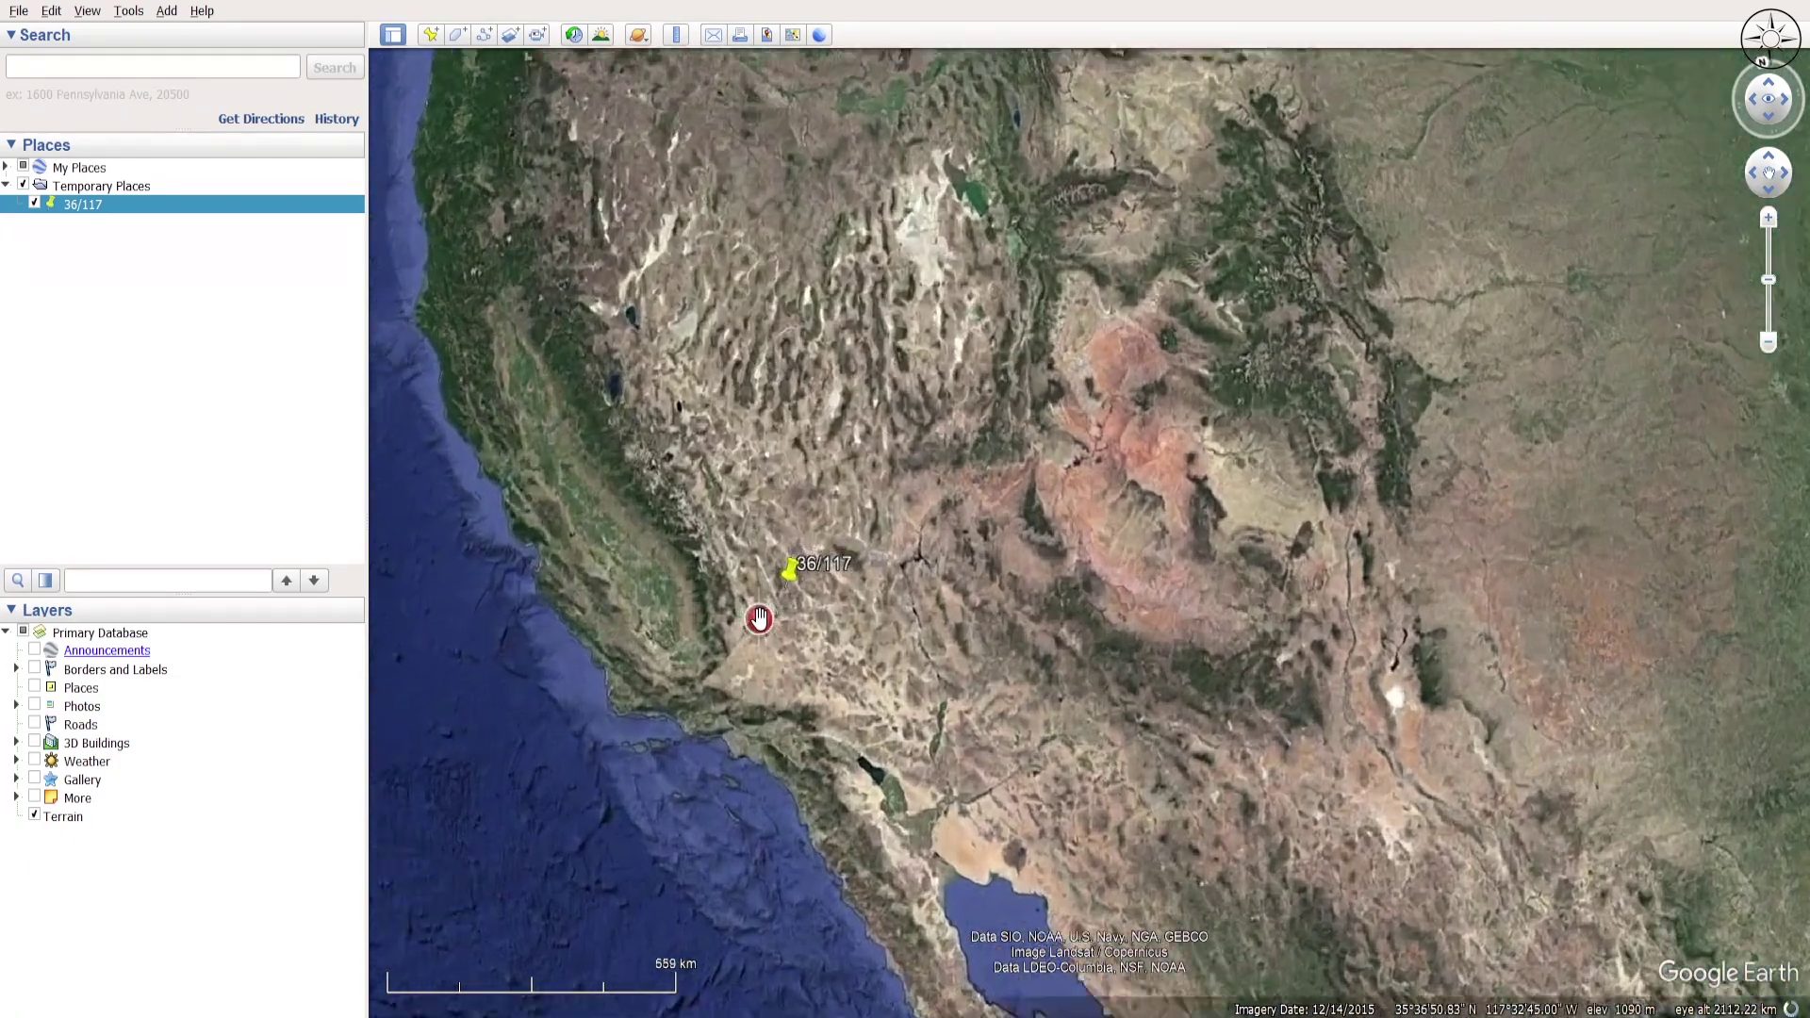
Add a placemark named 36/116 at latitude 36° 0' N and longitude 116° 0' W.
scroll(806, 585, "up", 3)
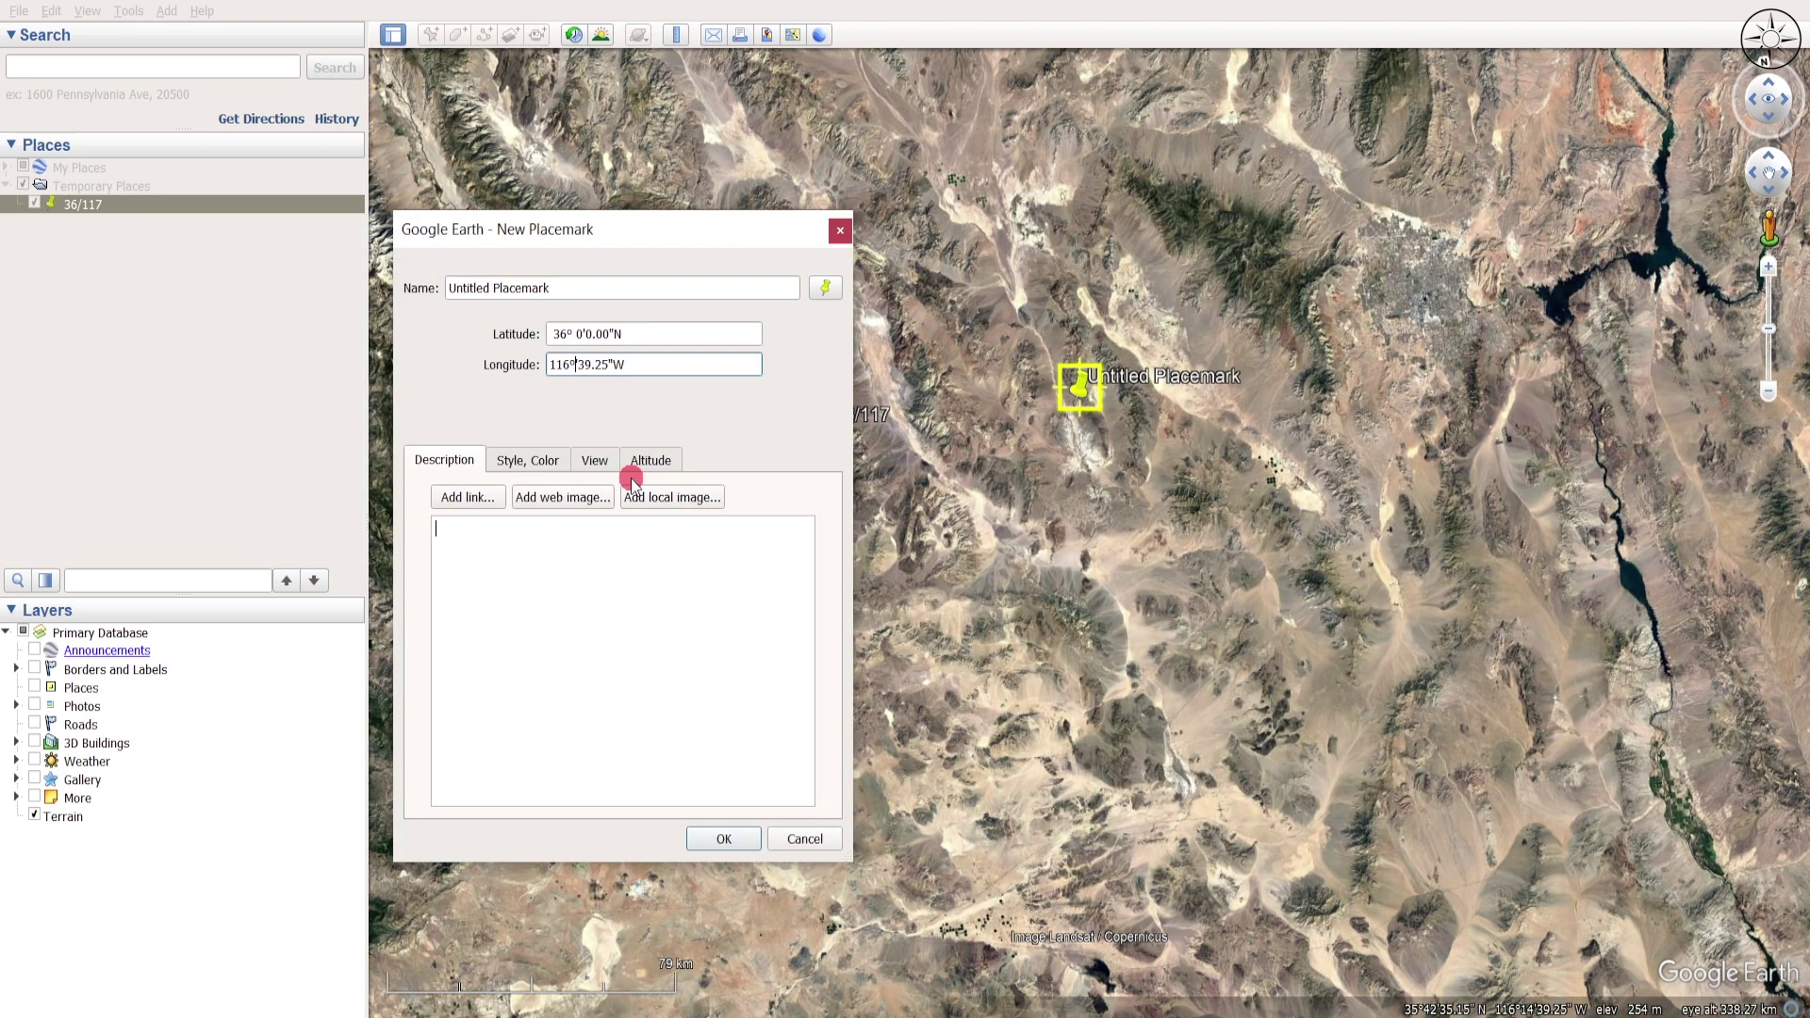
key("Delete")
key("BackSpace")
key("BackSpace")
key("BackSpace")
key("BackSpace")
type("0")
left_click(572, 290)
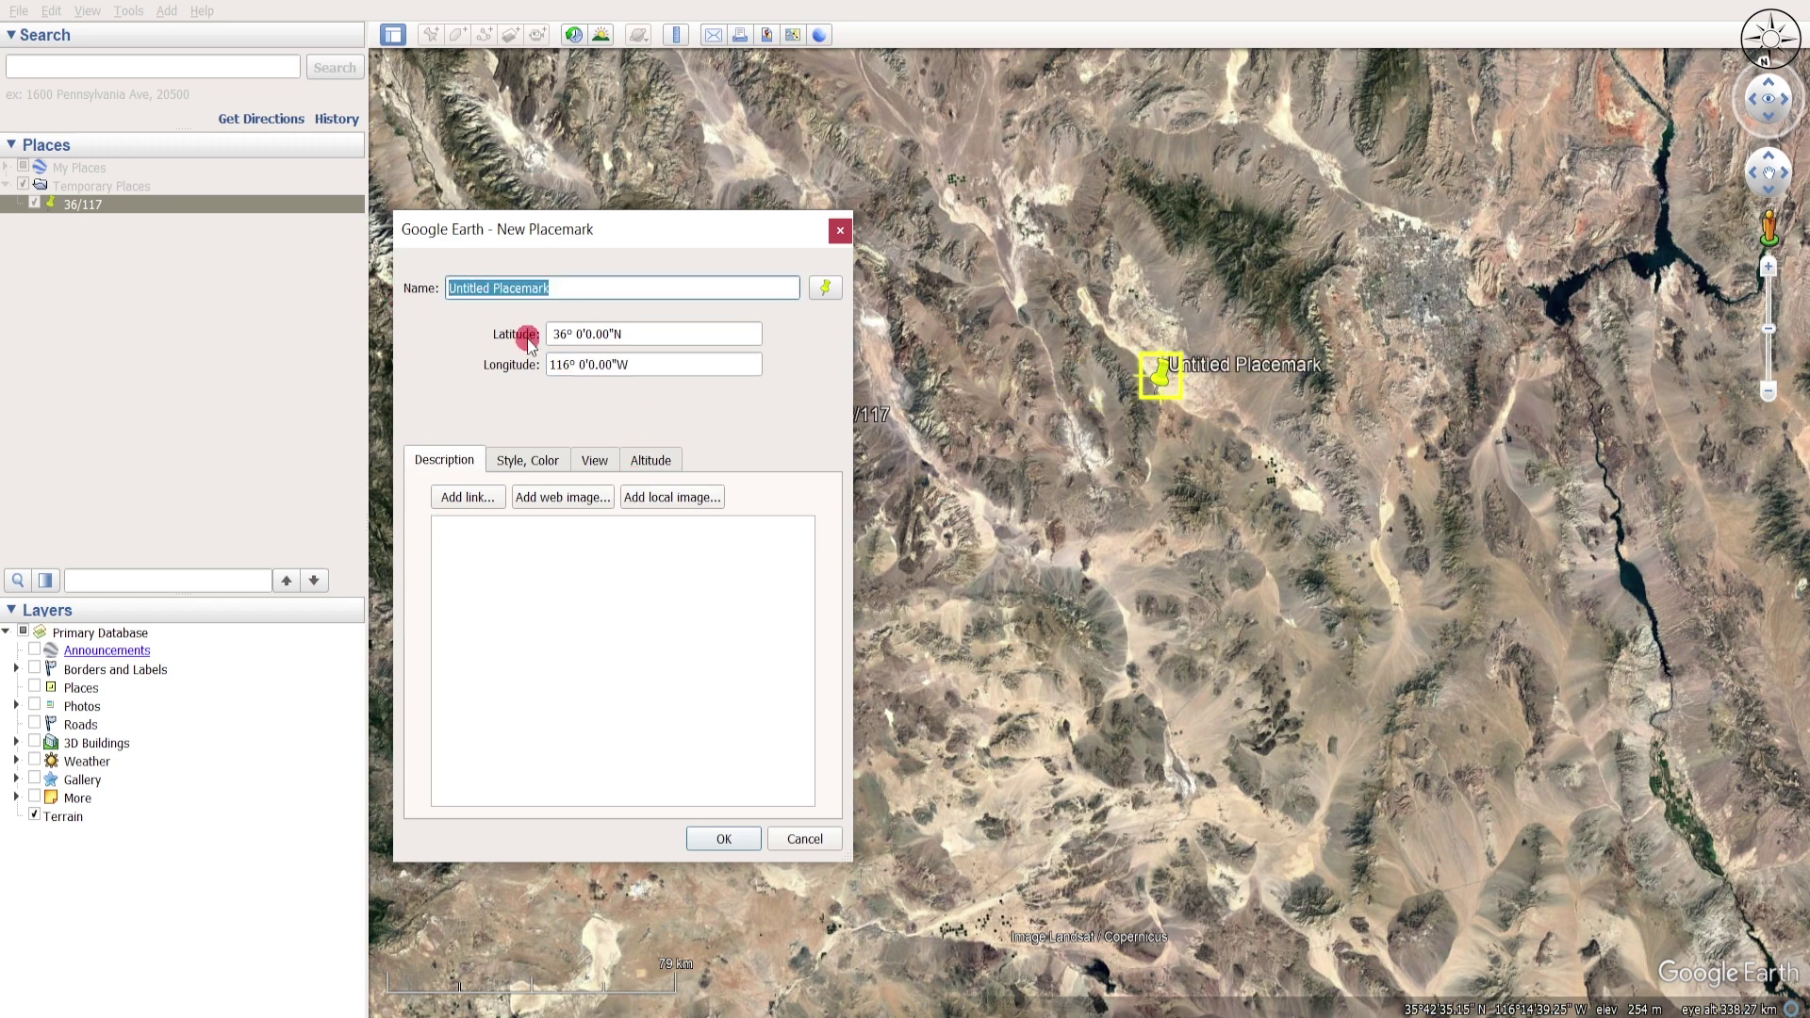
type("36/116")
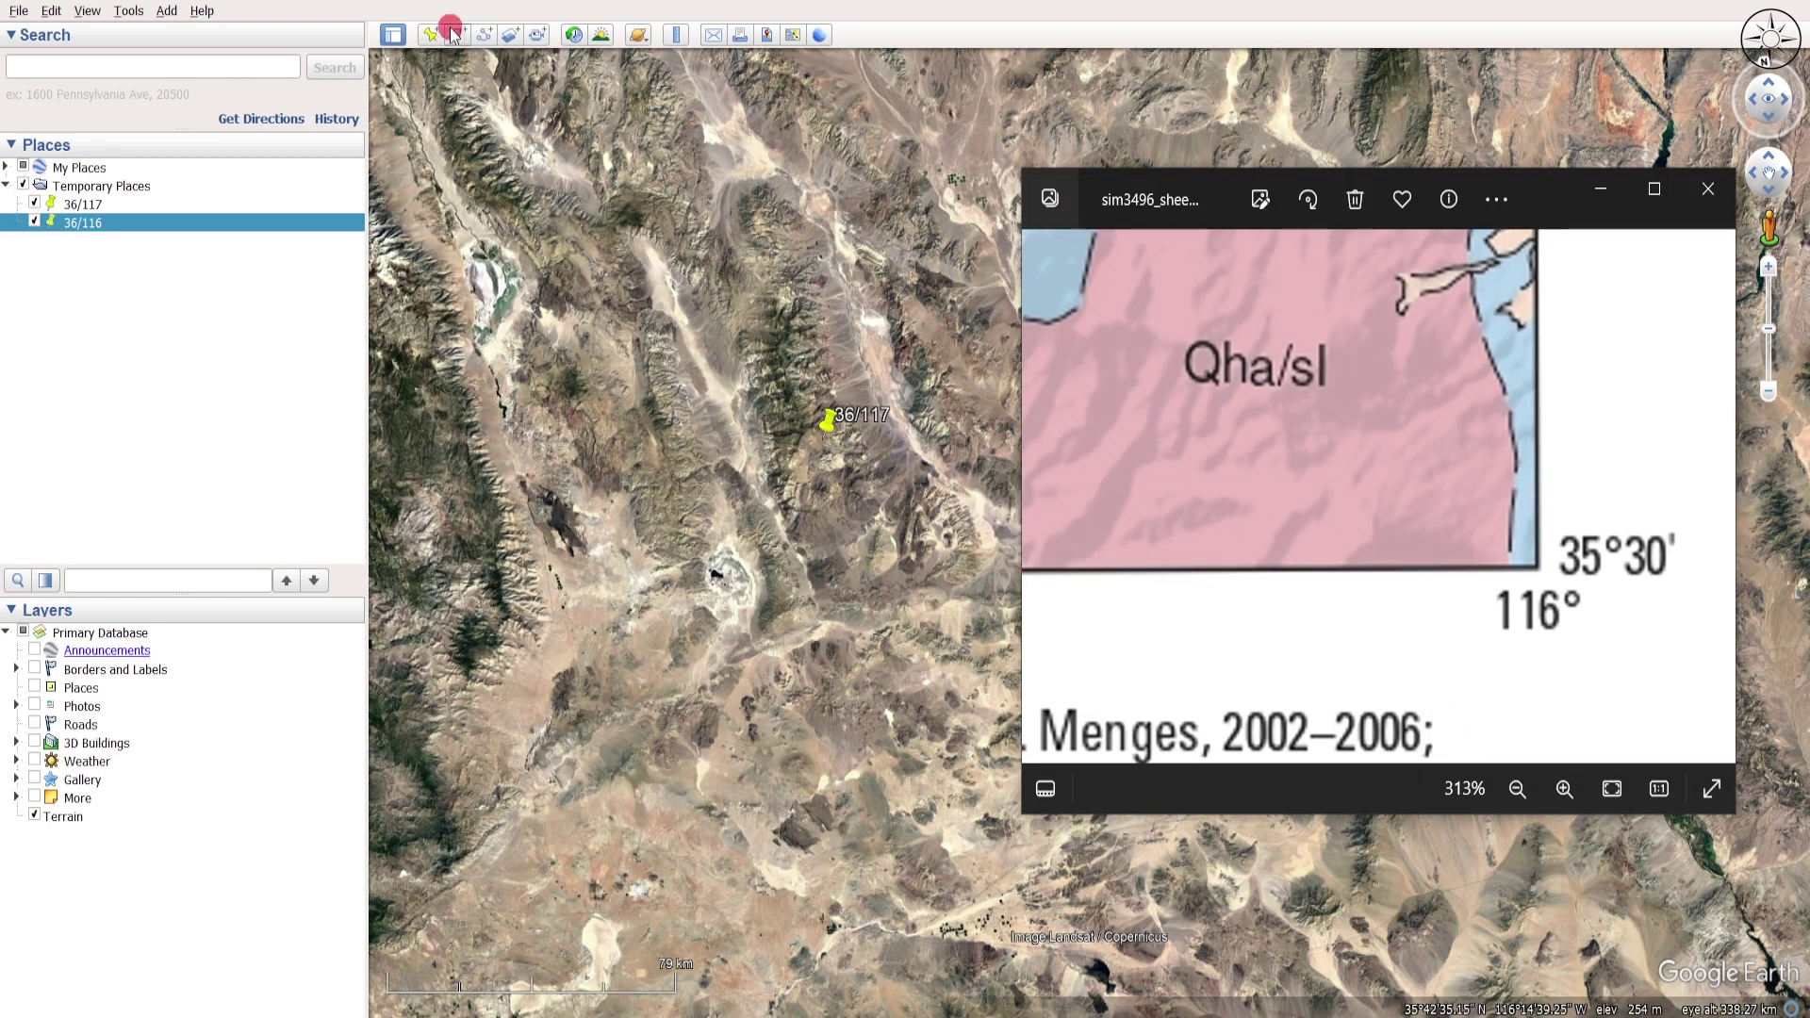
Add a placemark named 35/116 at latitude 35° 30' N and longitude 116° 0' W.
left_click(432, 35)
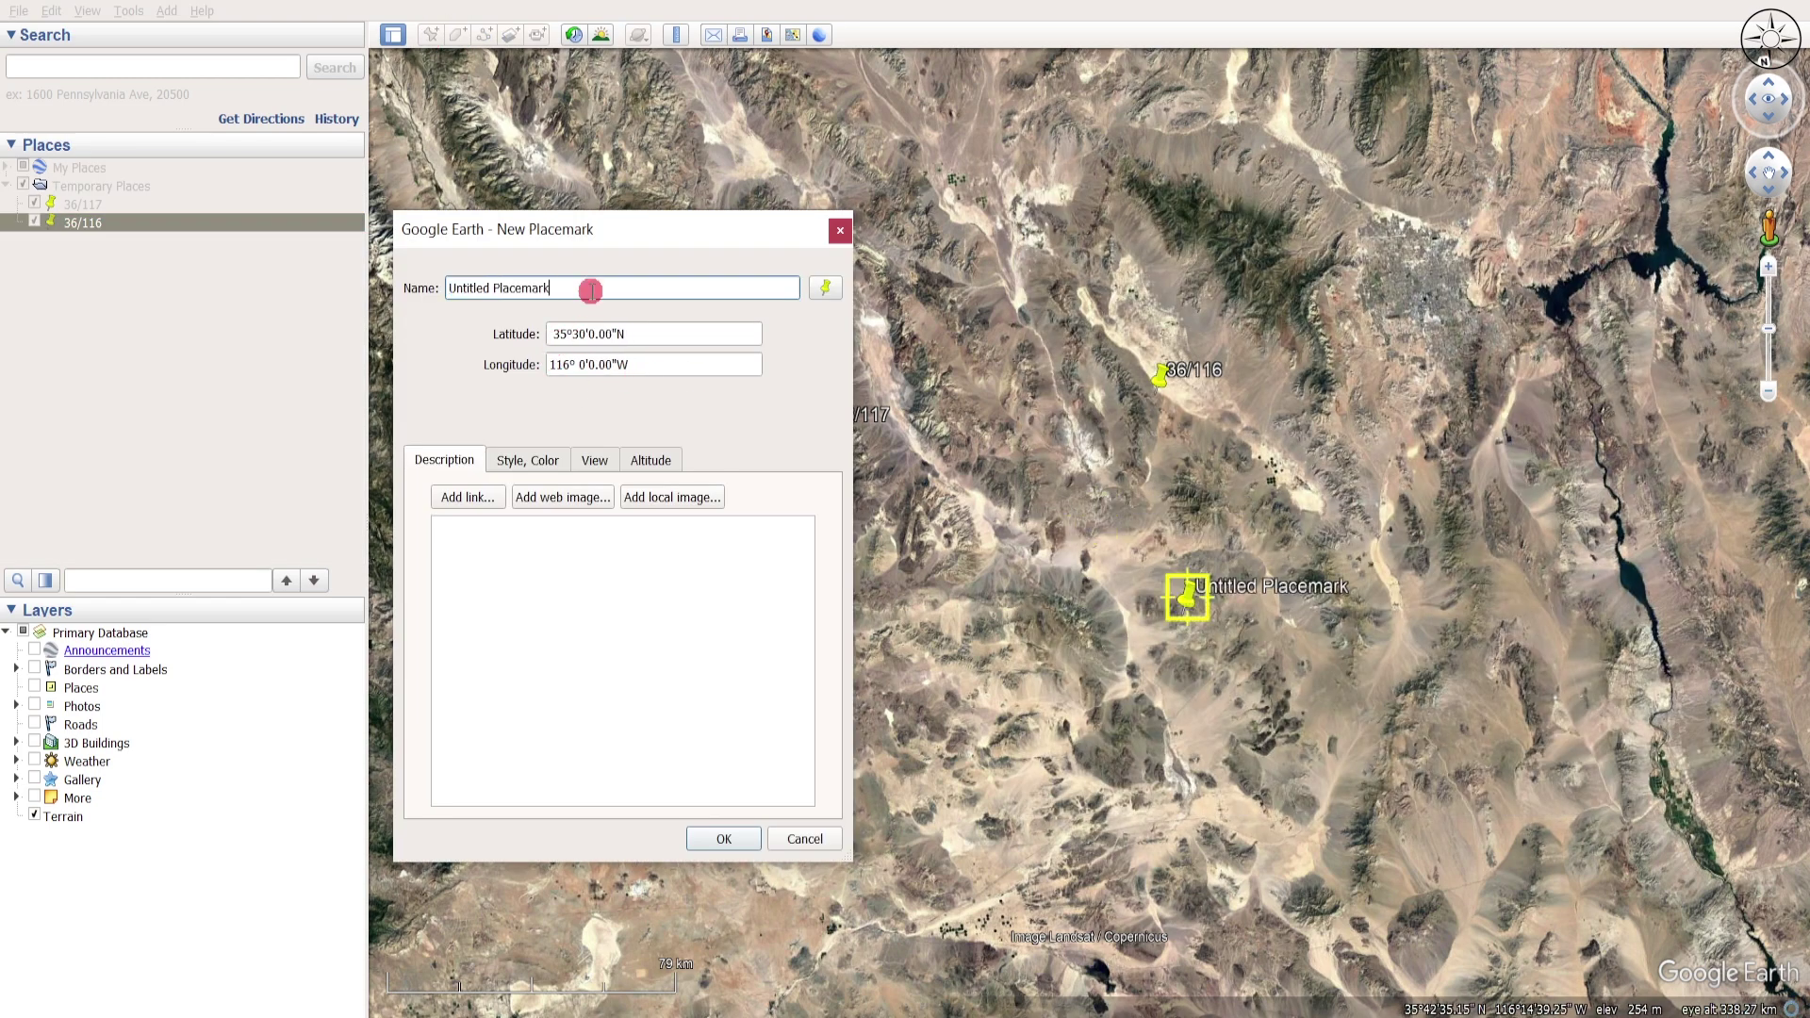
left_click_drag(590, 291, 428, 400)
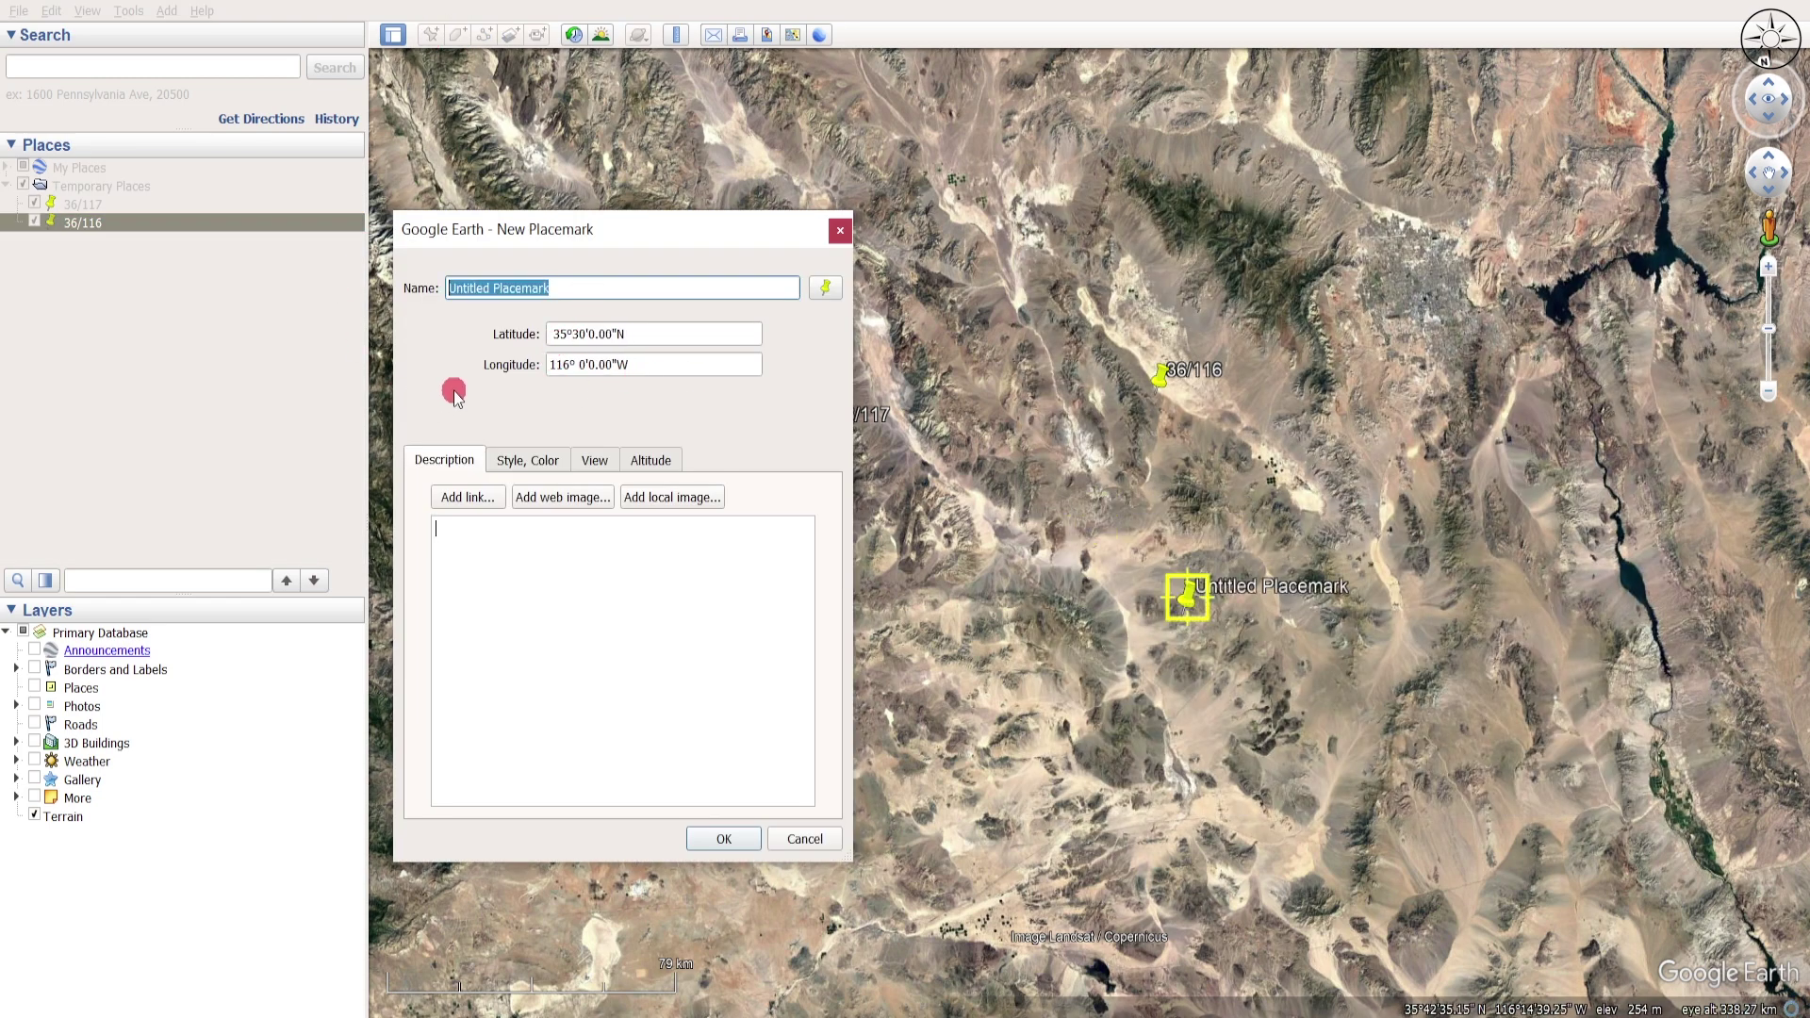
type("35/116")
key("Return")
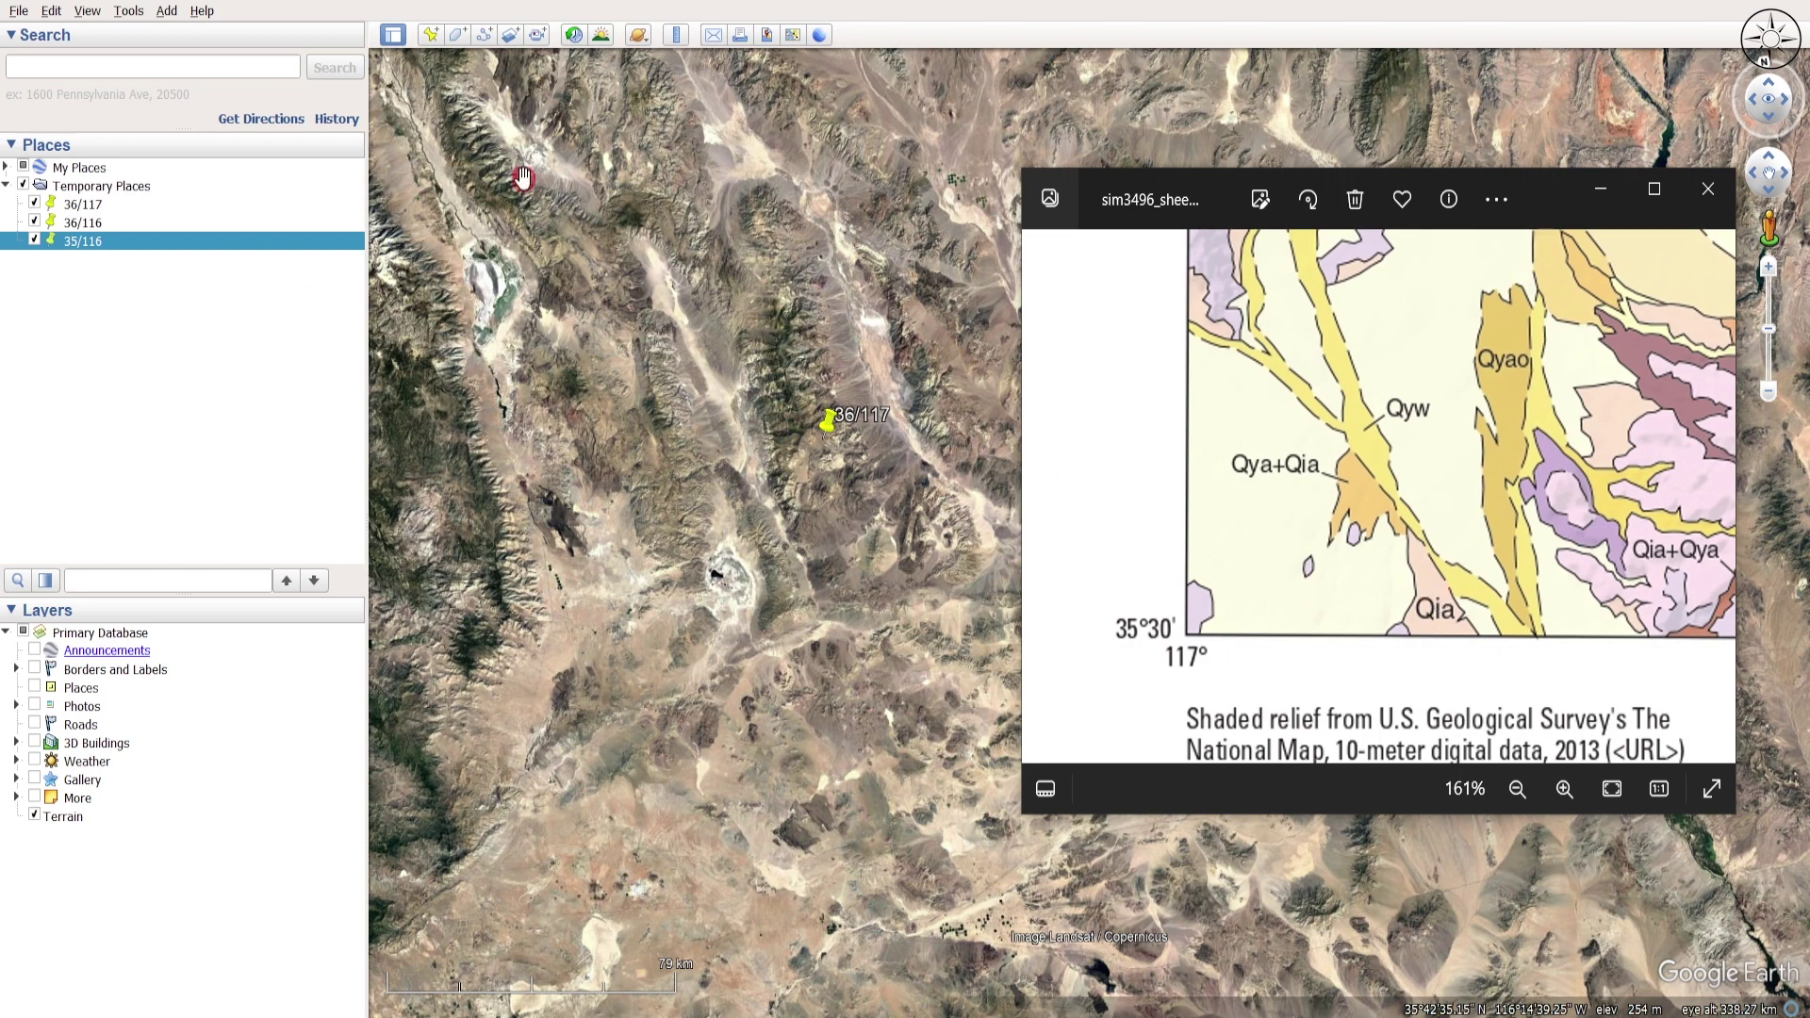
Add a placemark named 35/117 at latitude 35° 30' N and longitude 117° 0' W.
left_click(431, 35)
left_click(586, 334)
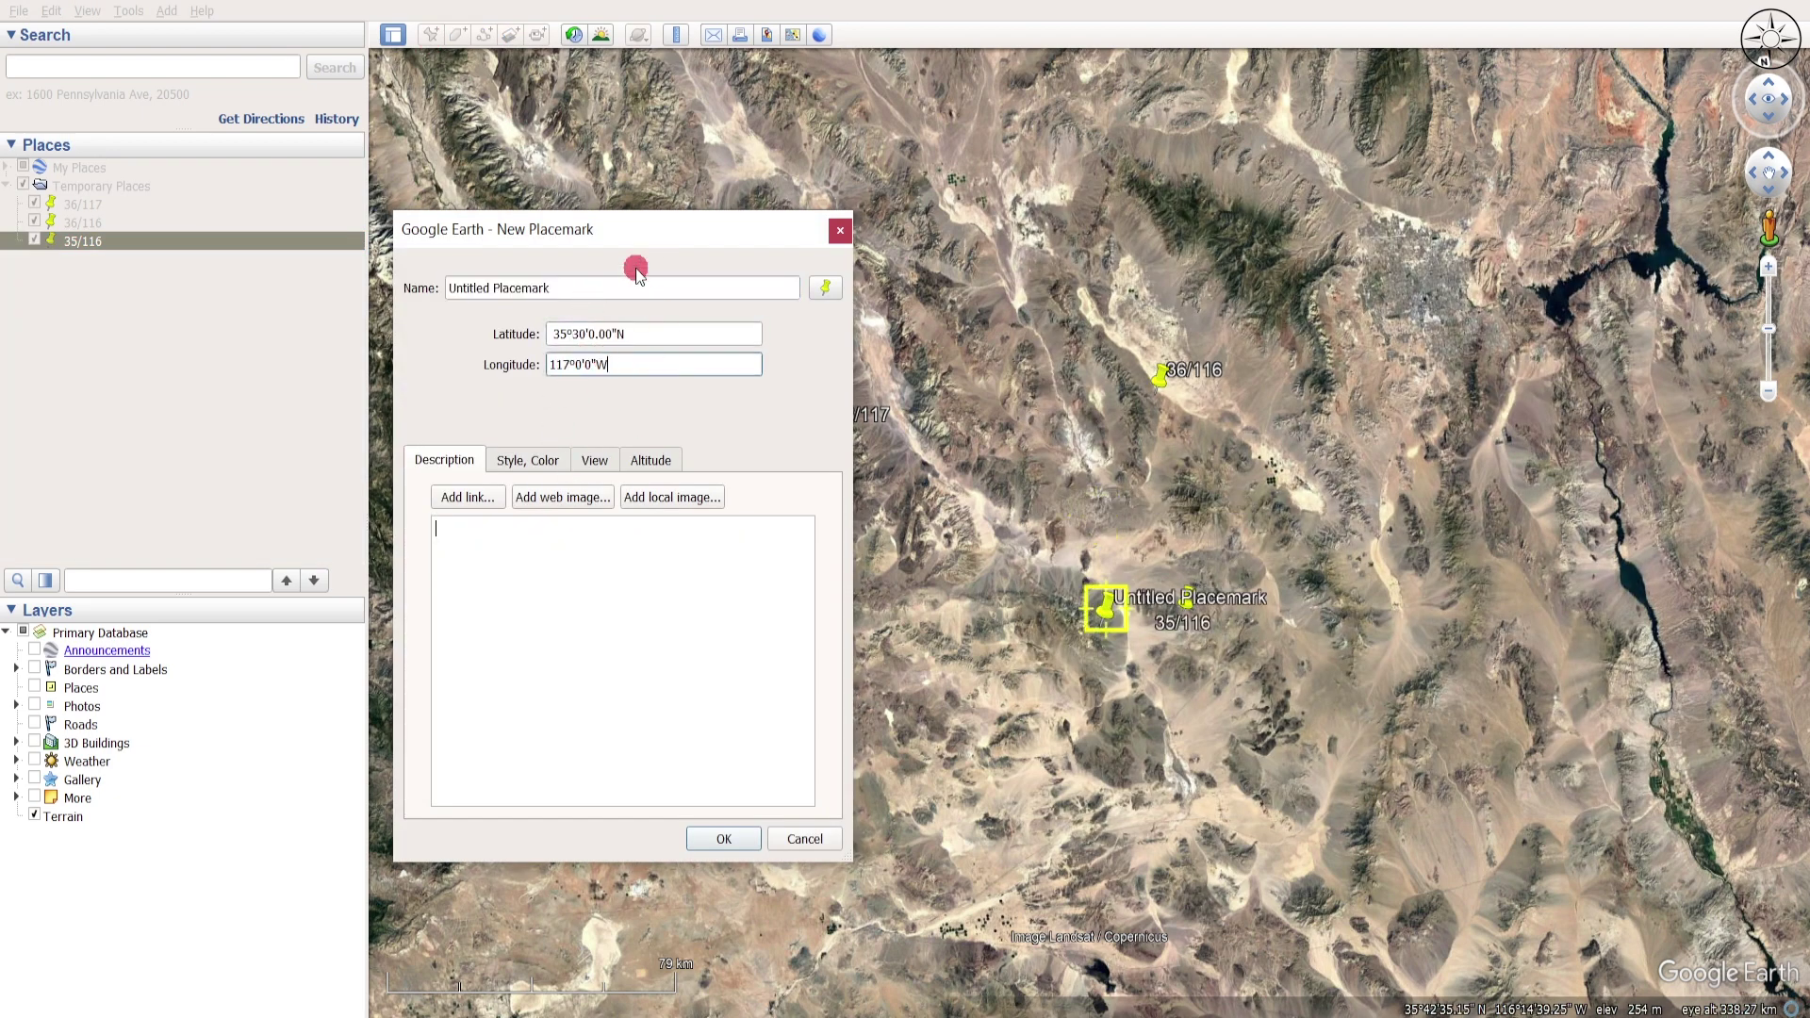
left_click(639, 338)
left_click_drag(556, 286, 348, 283)
type("35/117")
left_click(722, 839)
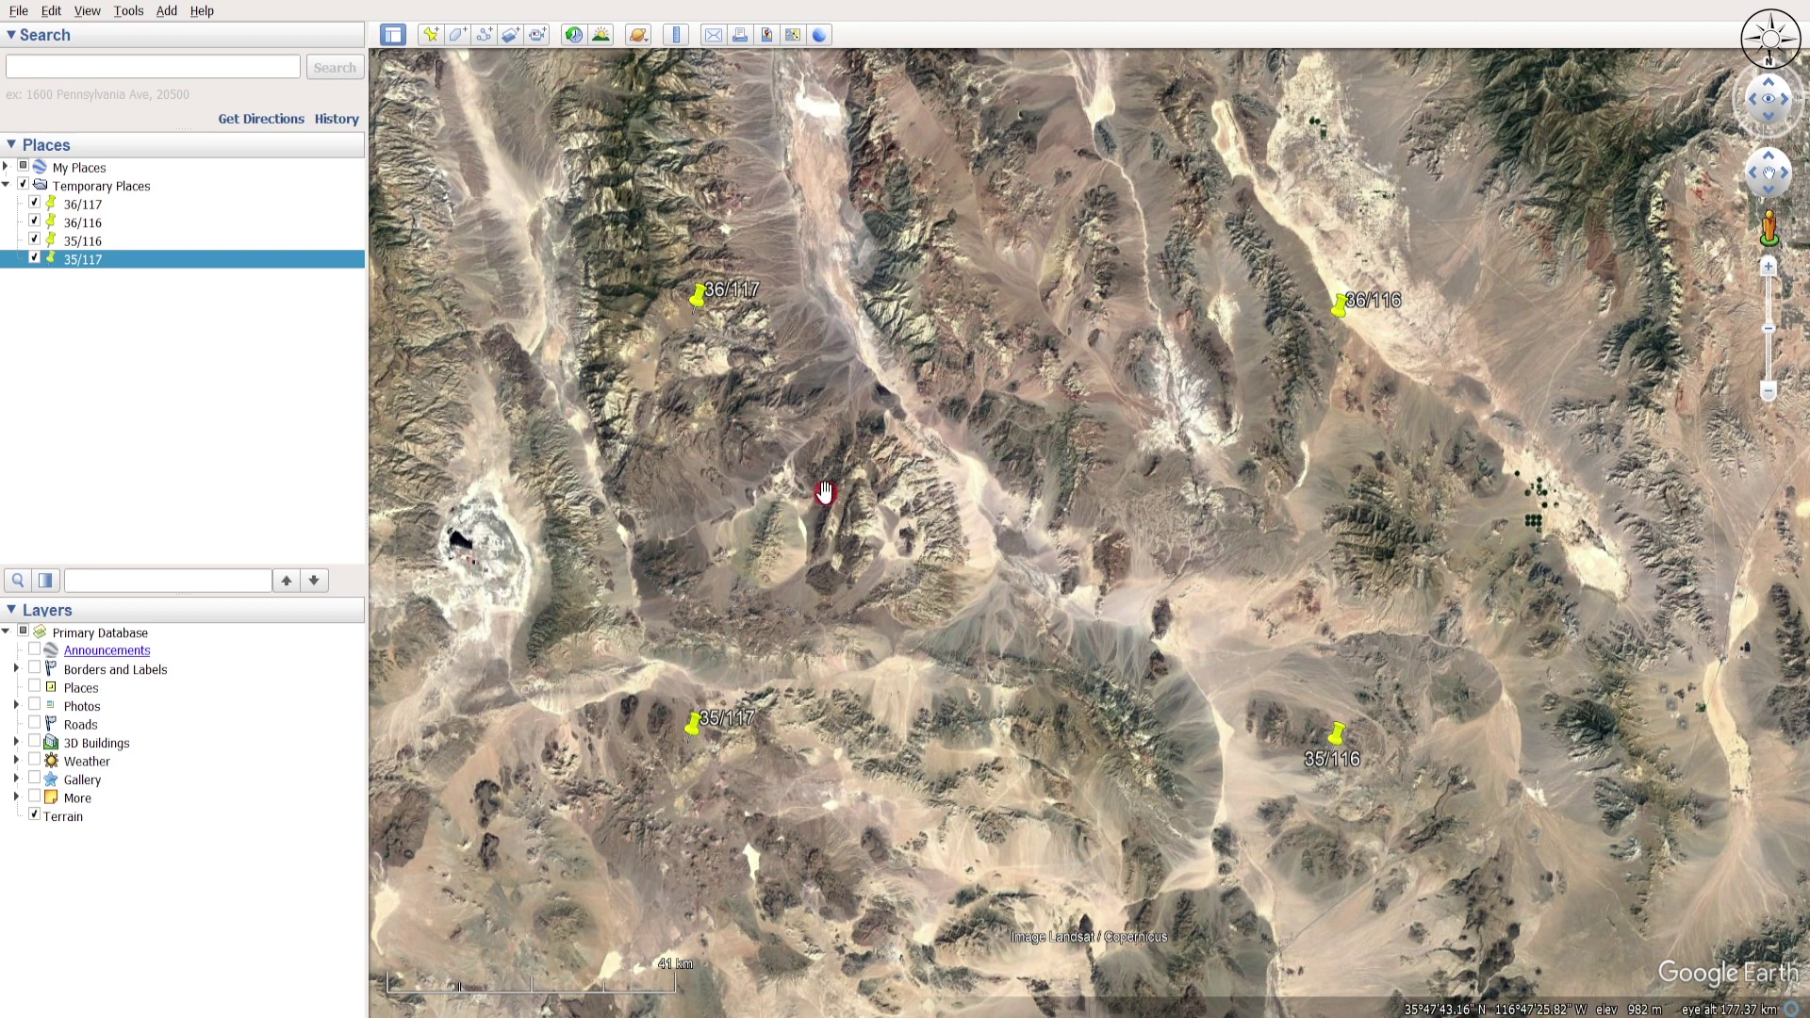
Create an image overlay named Geological_map from the geo_map image in the geo_google folder.
left_click(510, 39)
left_click_drag(686, 370, 775, 354)
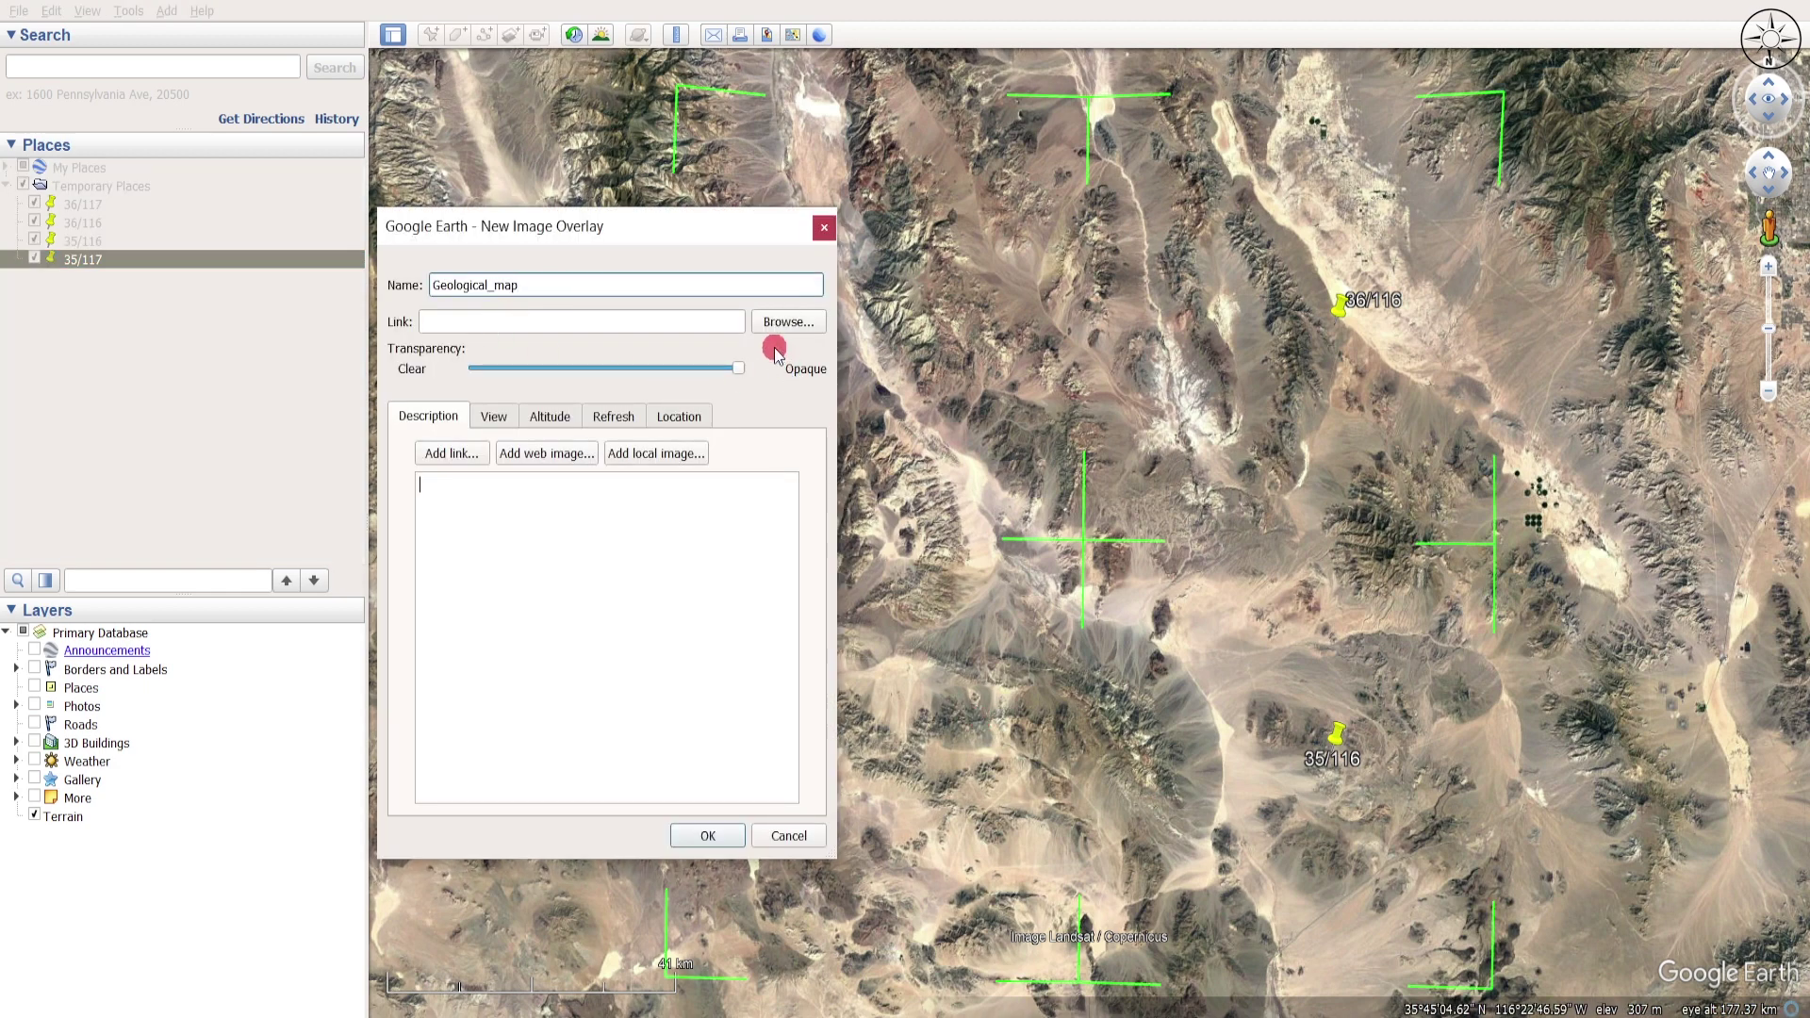
left_click(783, 323)
left_click(665, 480)
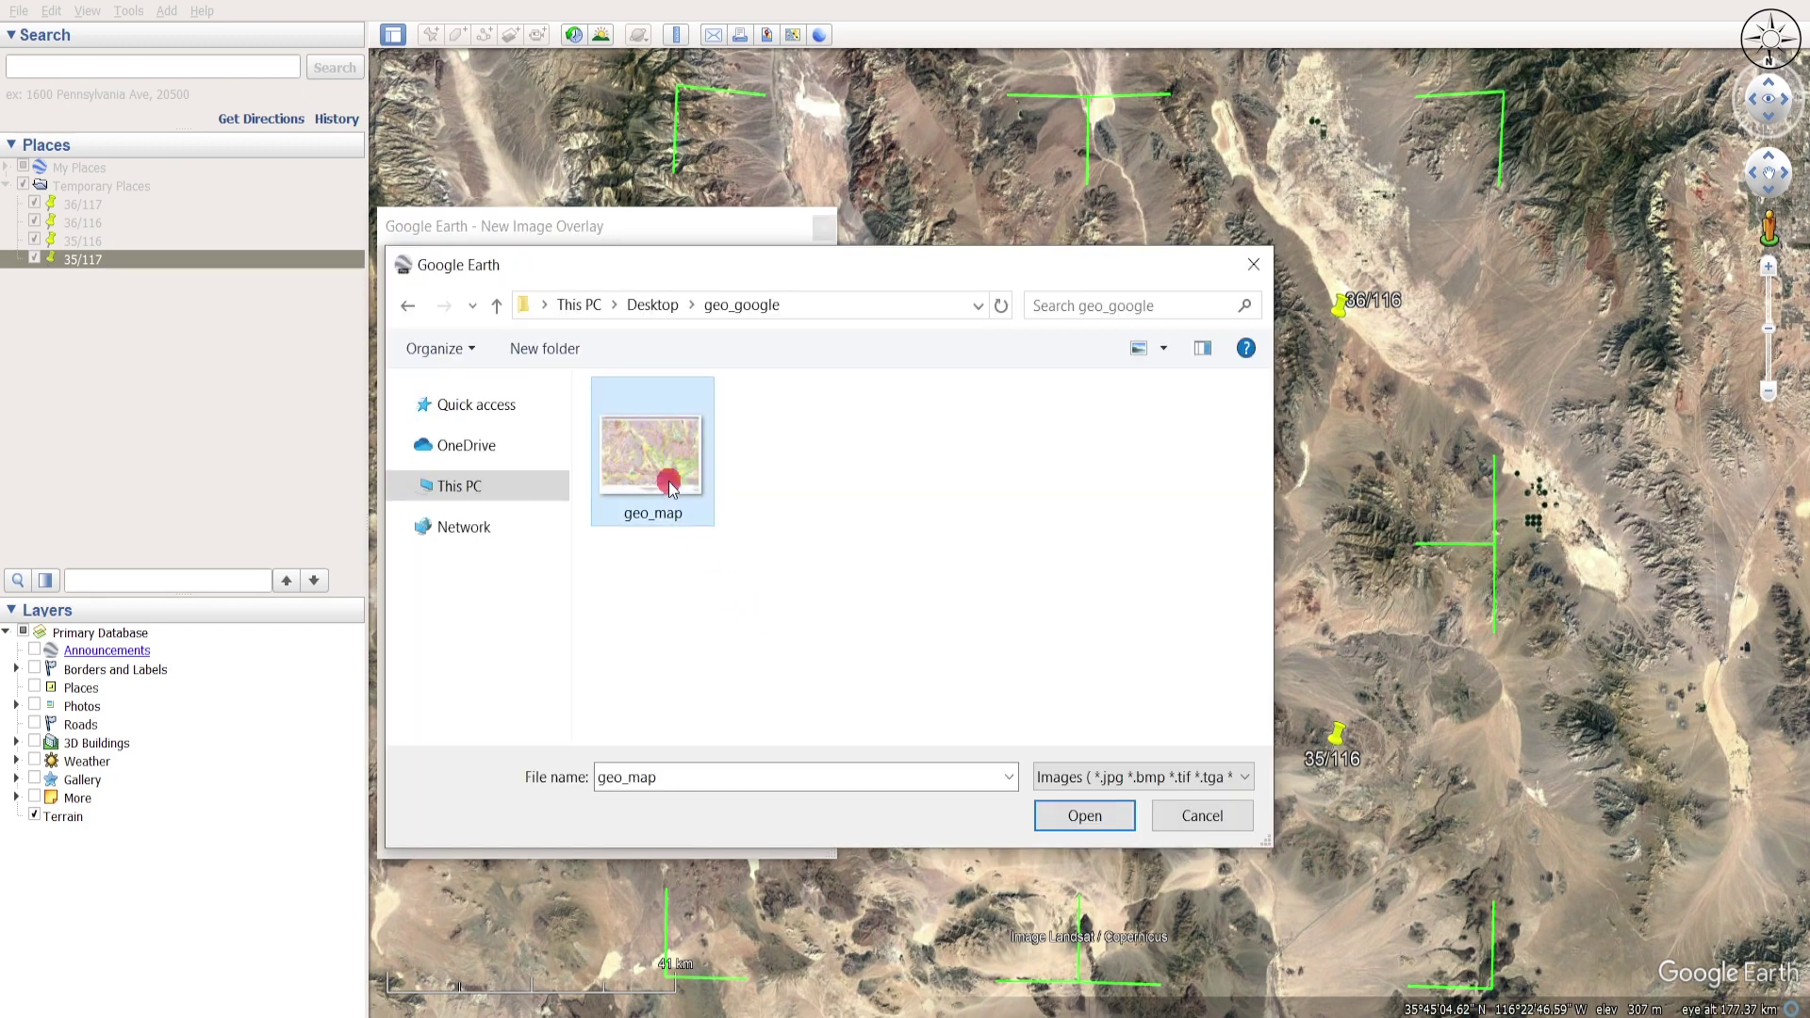
left_click(1084, 815)
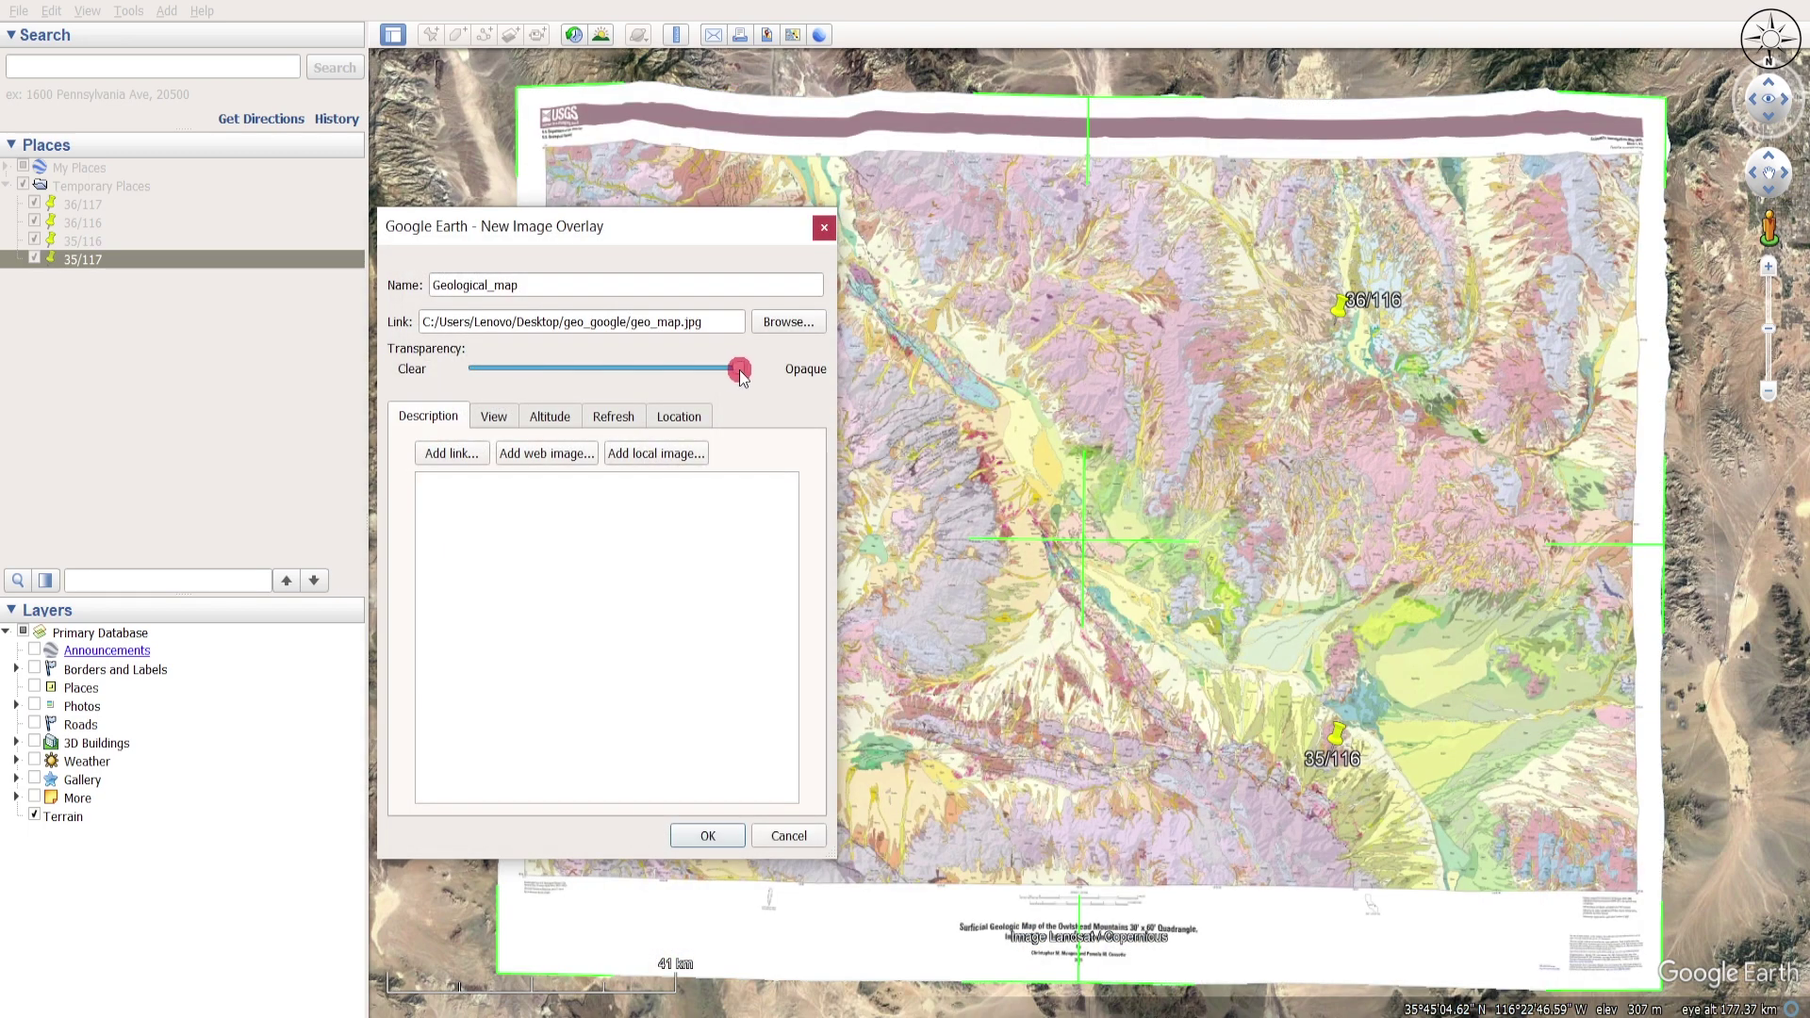
Make the overlay slightly transparent and move its north and south edges inward to roughly fit the four placemarks.
left_click_drag(739, 371, 718, 375)
left_click_drag(1089, 95, 1091, 265)
left_click_drag(1080, 994, 1077, 800)
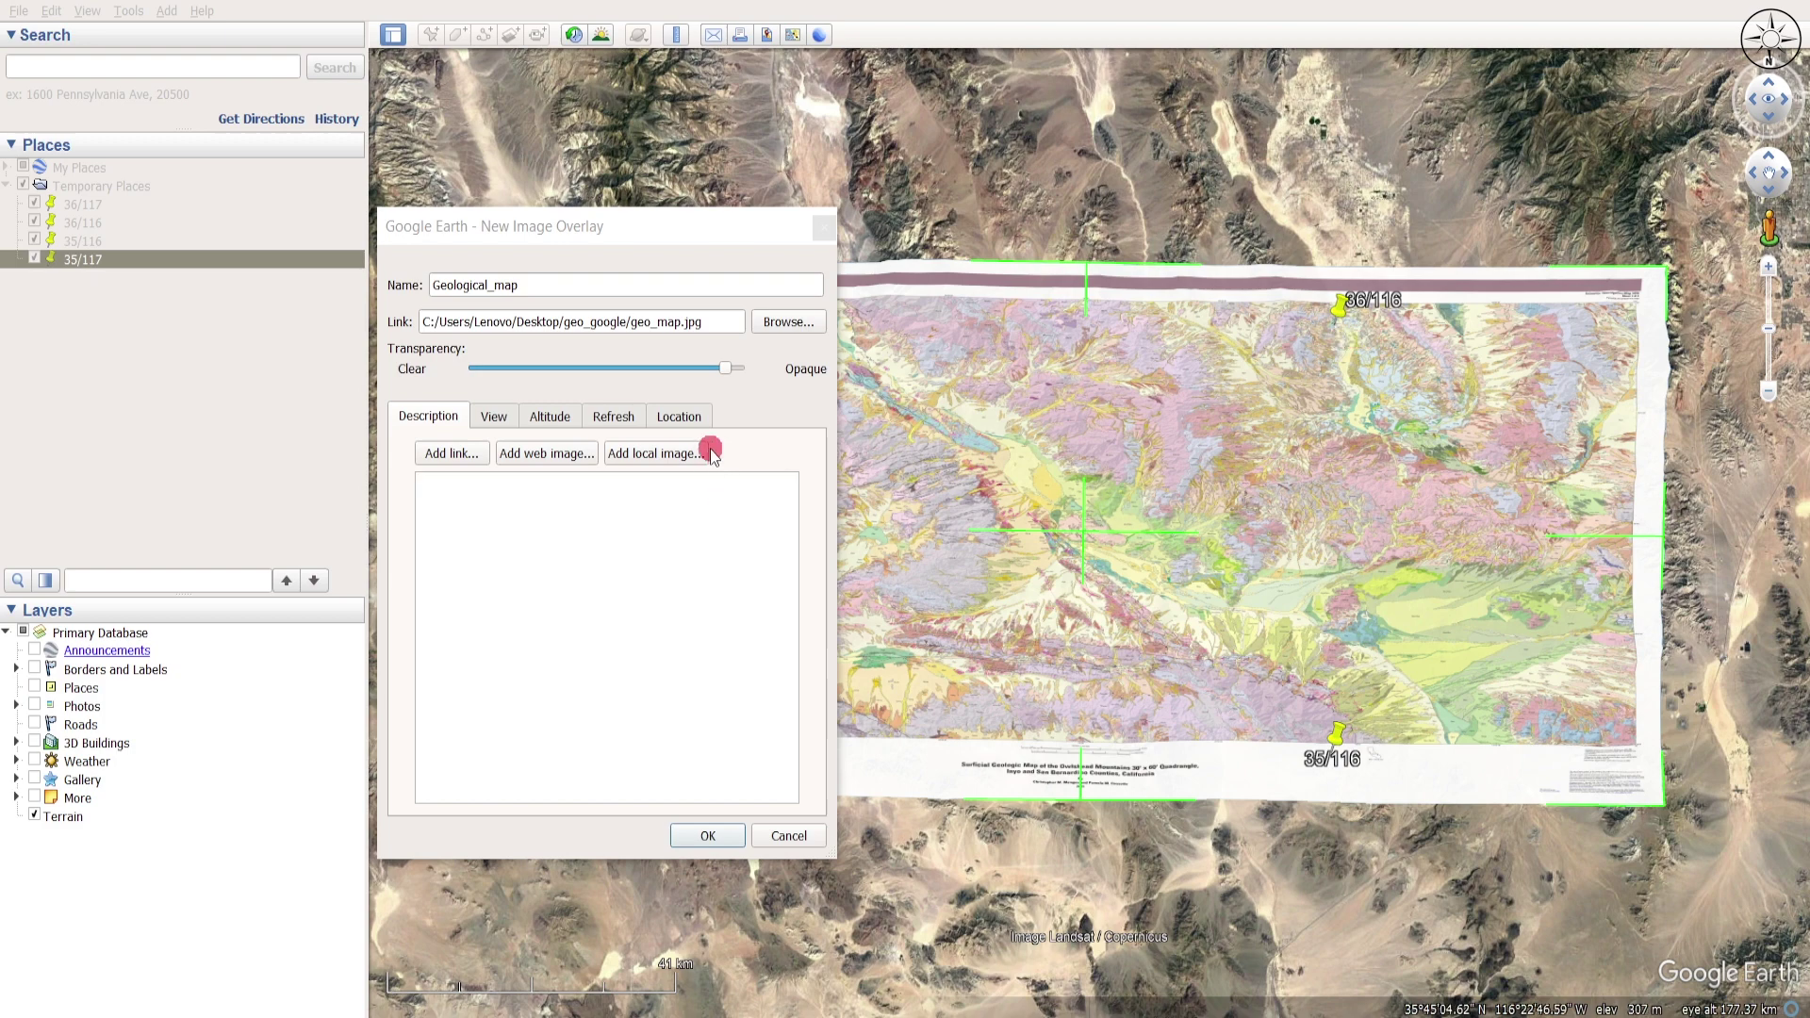
Convert the overlay's location to LatLonQuad so each corner can be positioned separately.
left_click(693, 417)
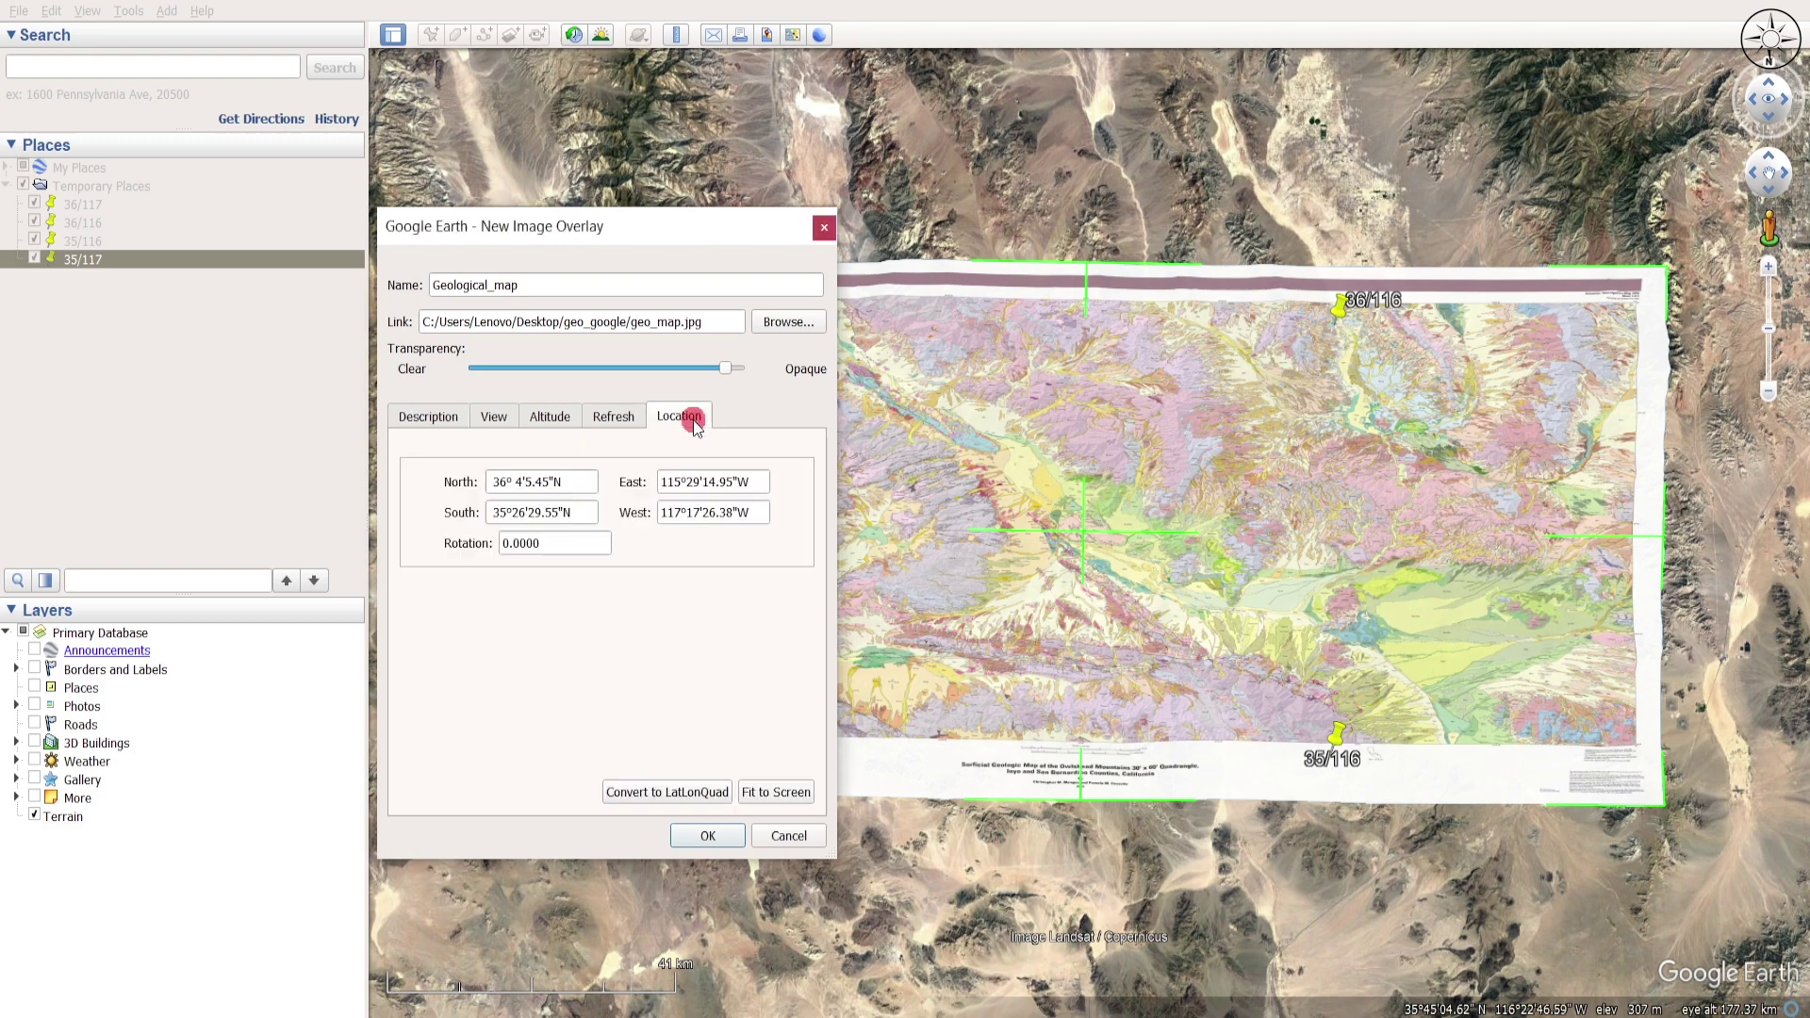
left_click(664, 794)
left_click(546, 516)
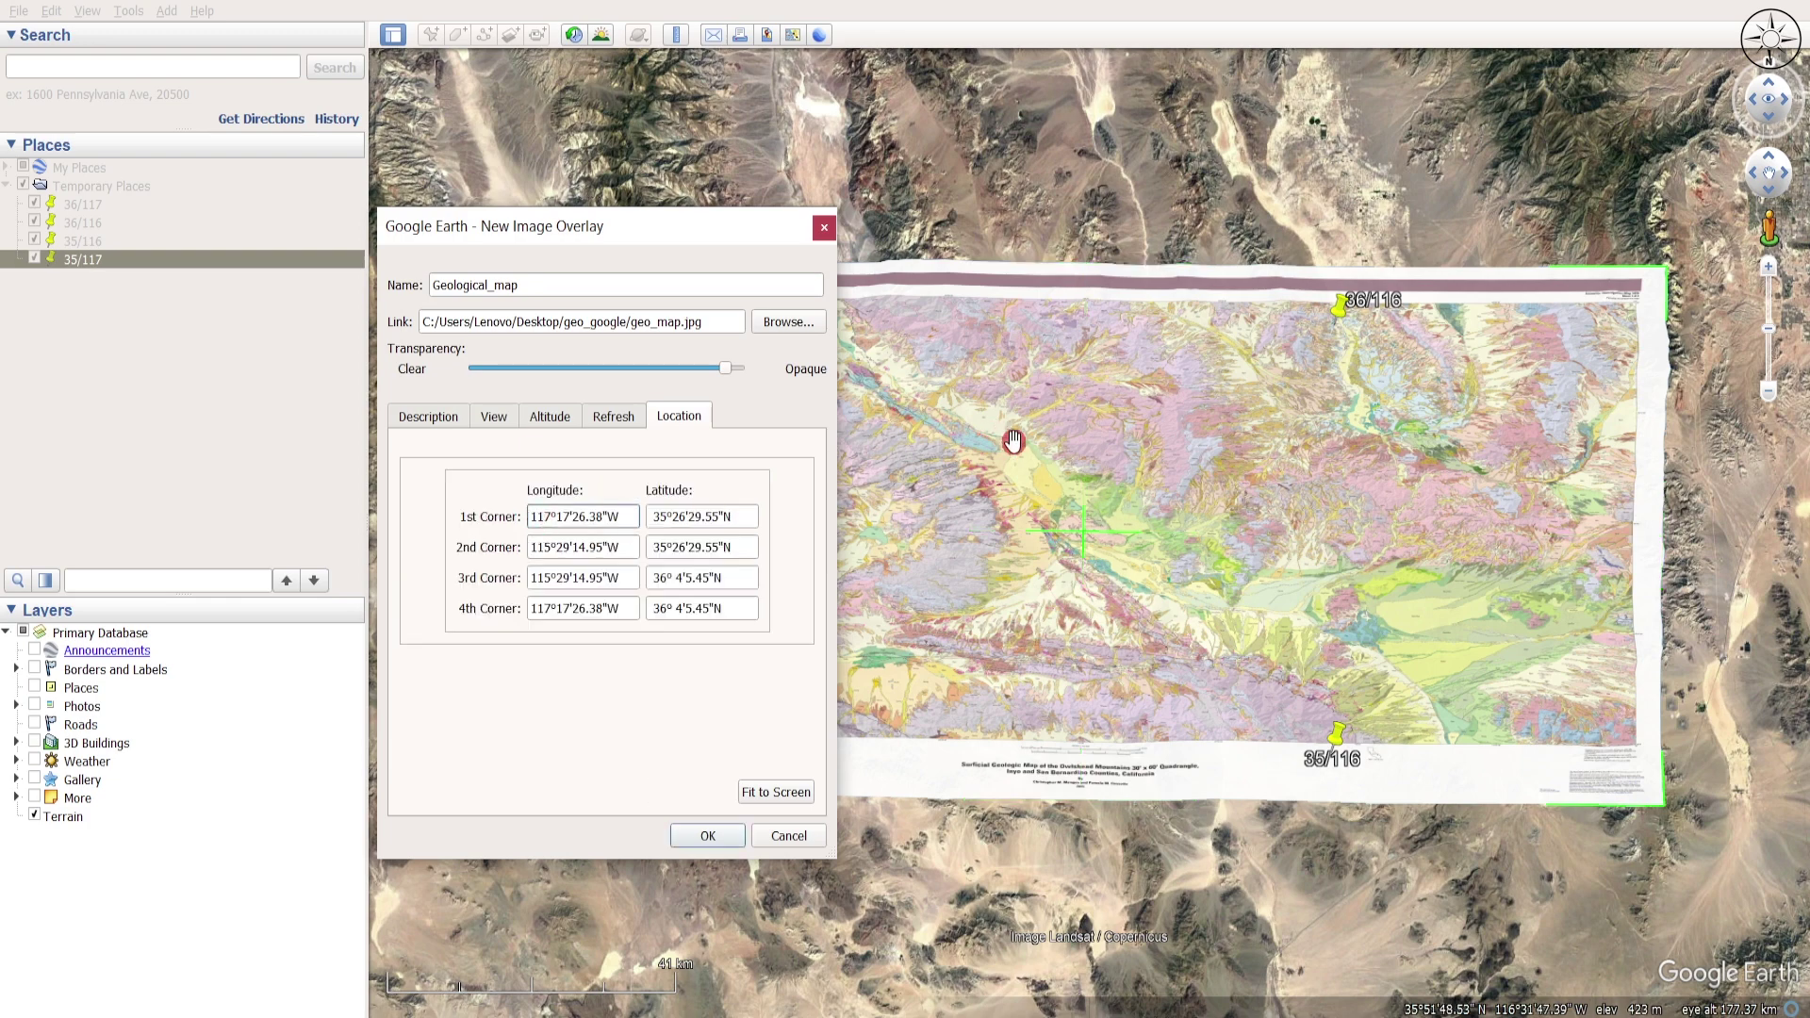
Stretch the overlay's northwest corner so the map's 36°/117° corner meets the 36/117 placemark.
left_click_drag(651, 240, 296, 218)
left_click_drag(514, 260, 971, 257)
scroll(634, 299, "up", 6)
scroll(806, 271, "down", 2)
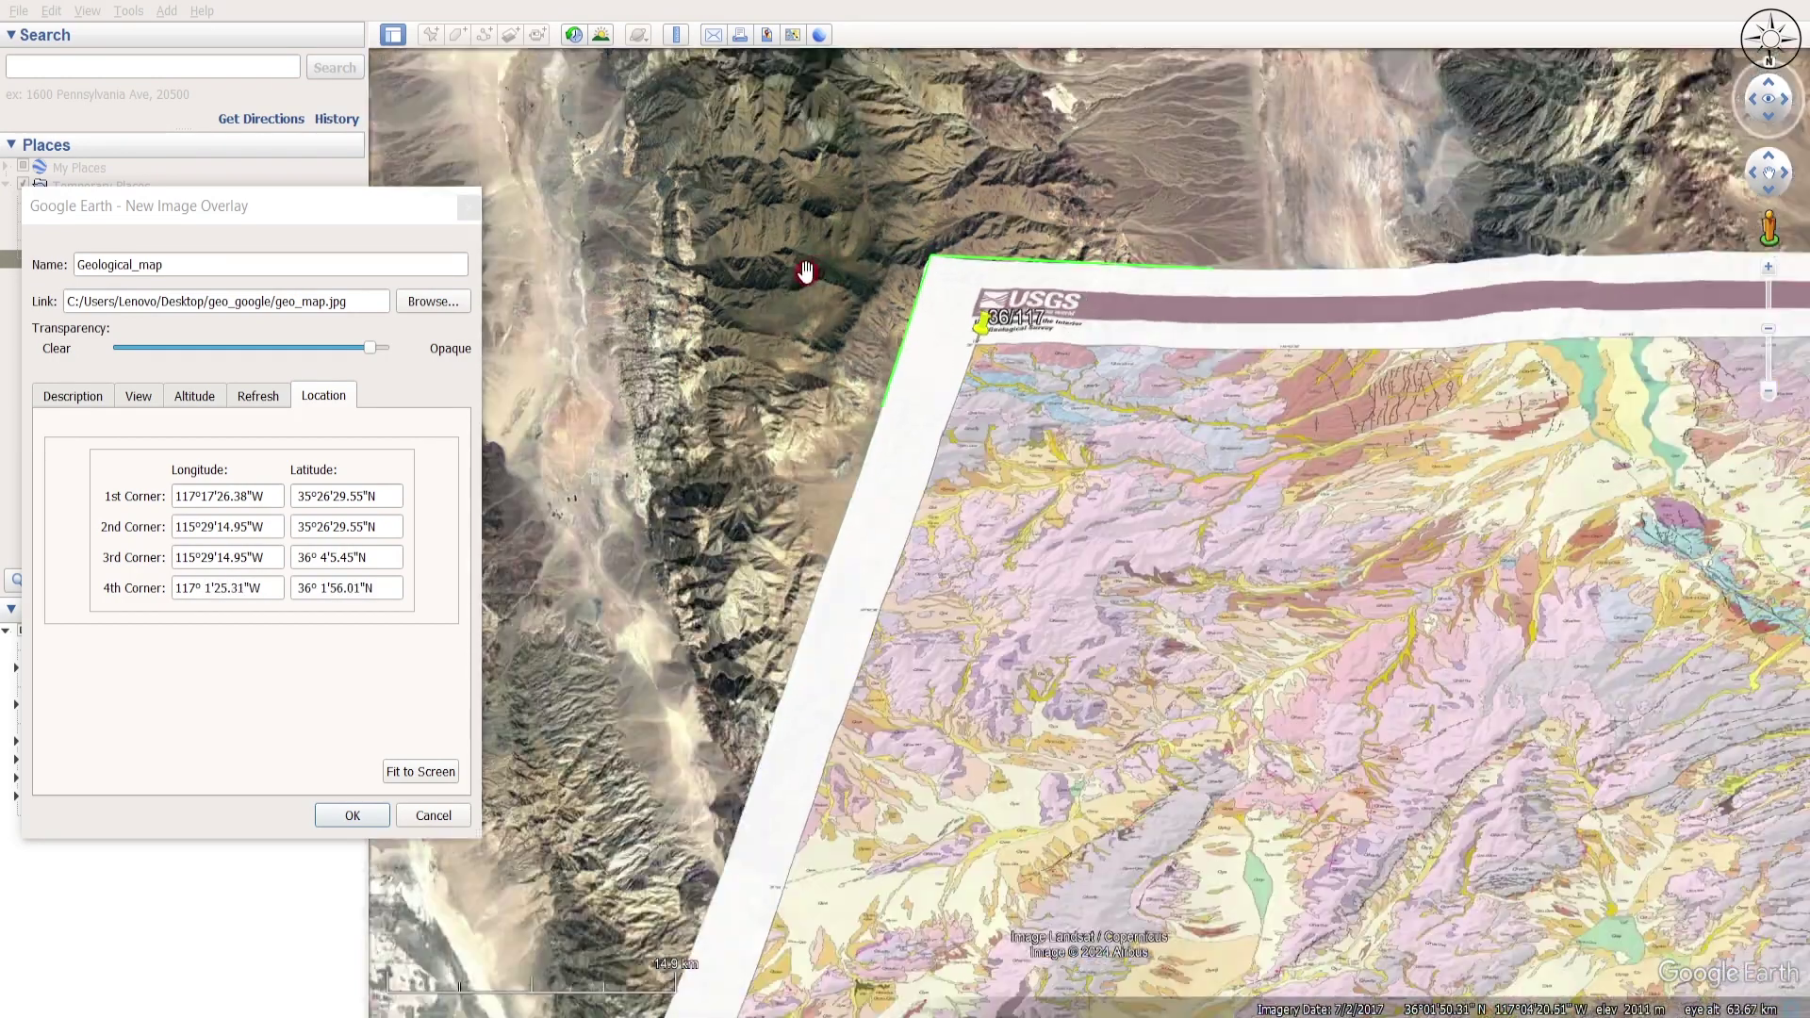
Stretch the overlay's southwest corner so the map frame's corner meets the 35/117 placemark.
scroll(806, 272, "down", 4)
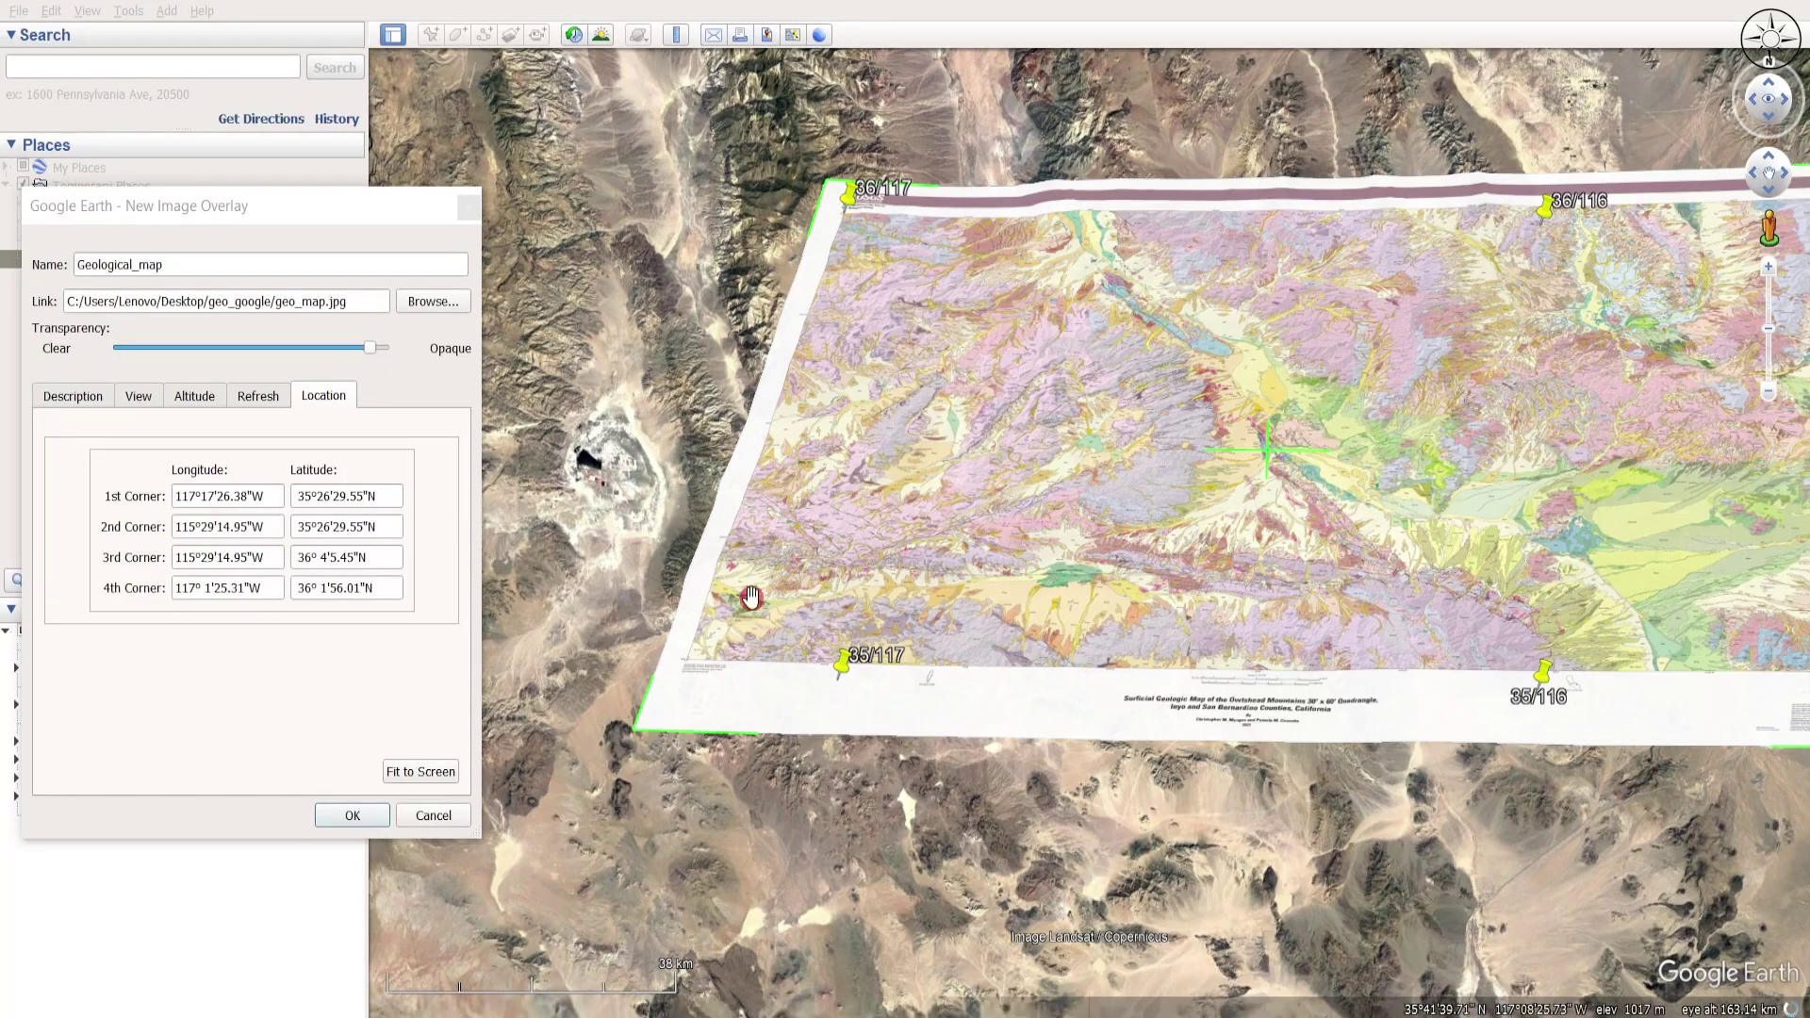
scroll(824, 719, "up", 3)
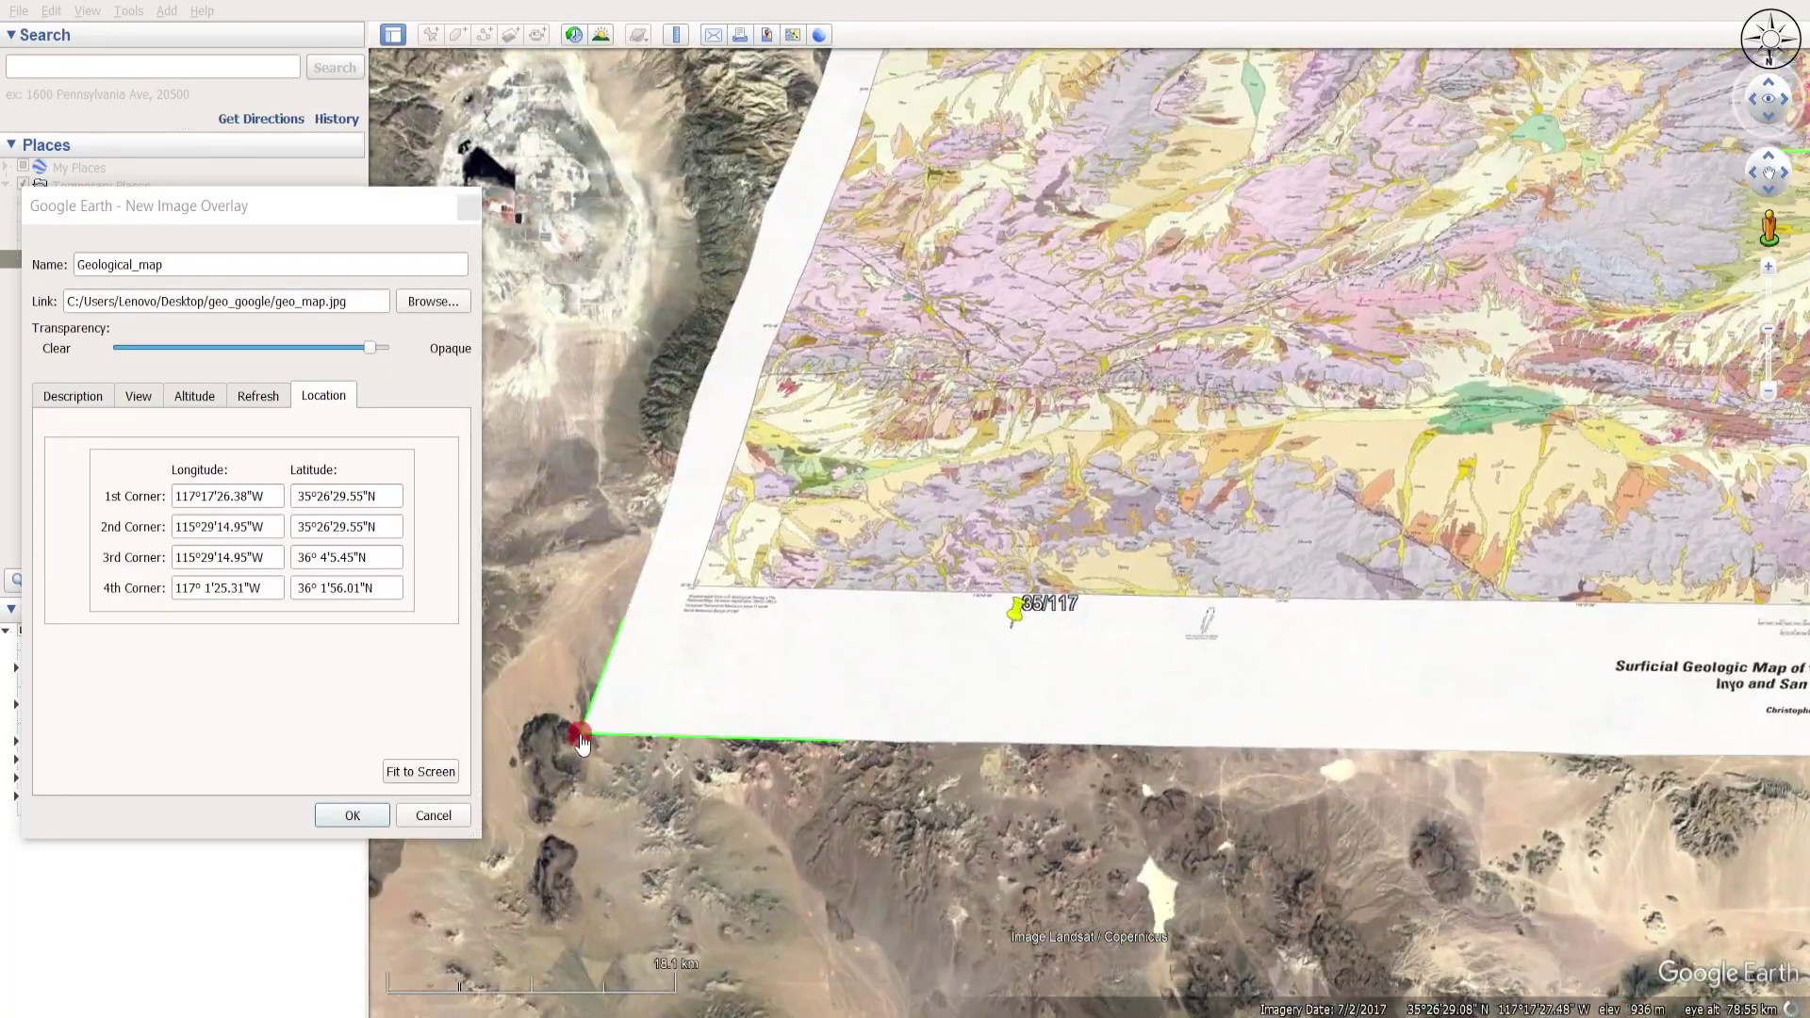
left_click_drag(582, 742, 953, 760)
scroll(792, 686, "up", 1)
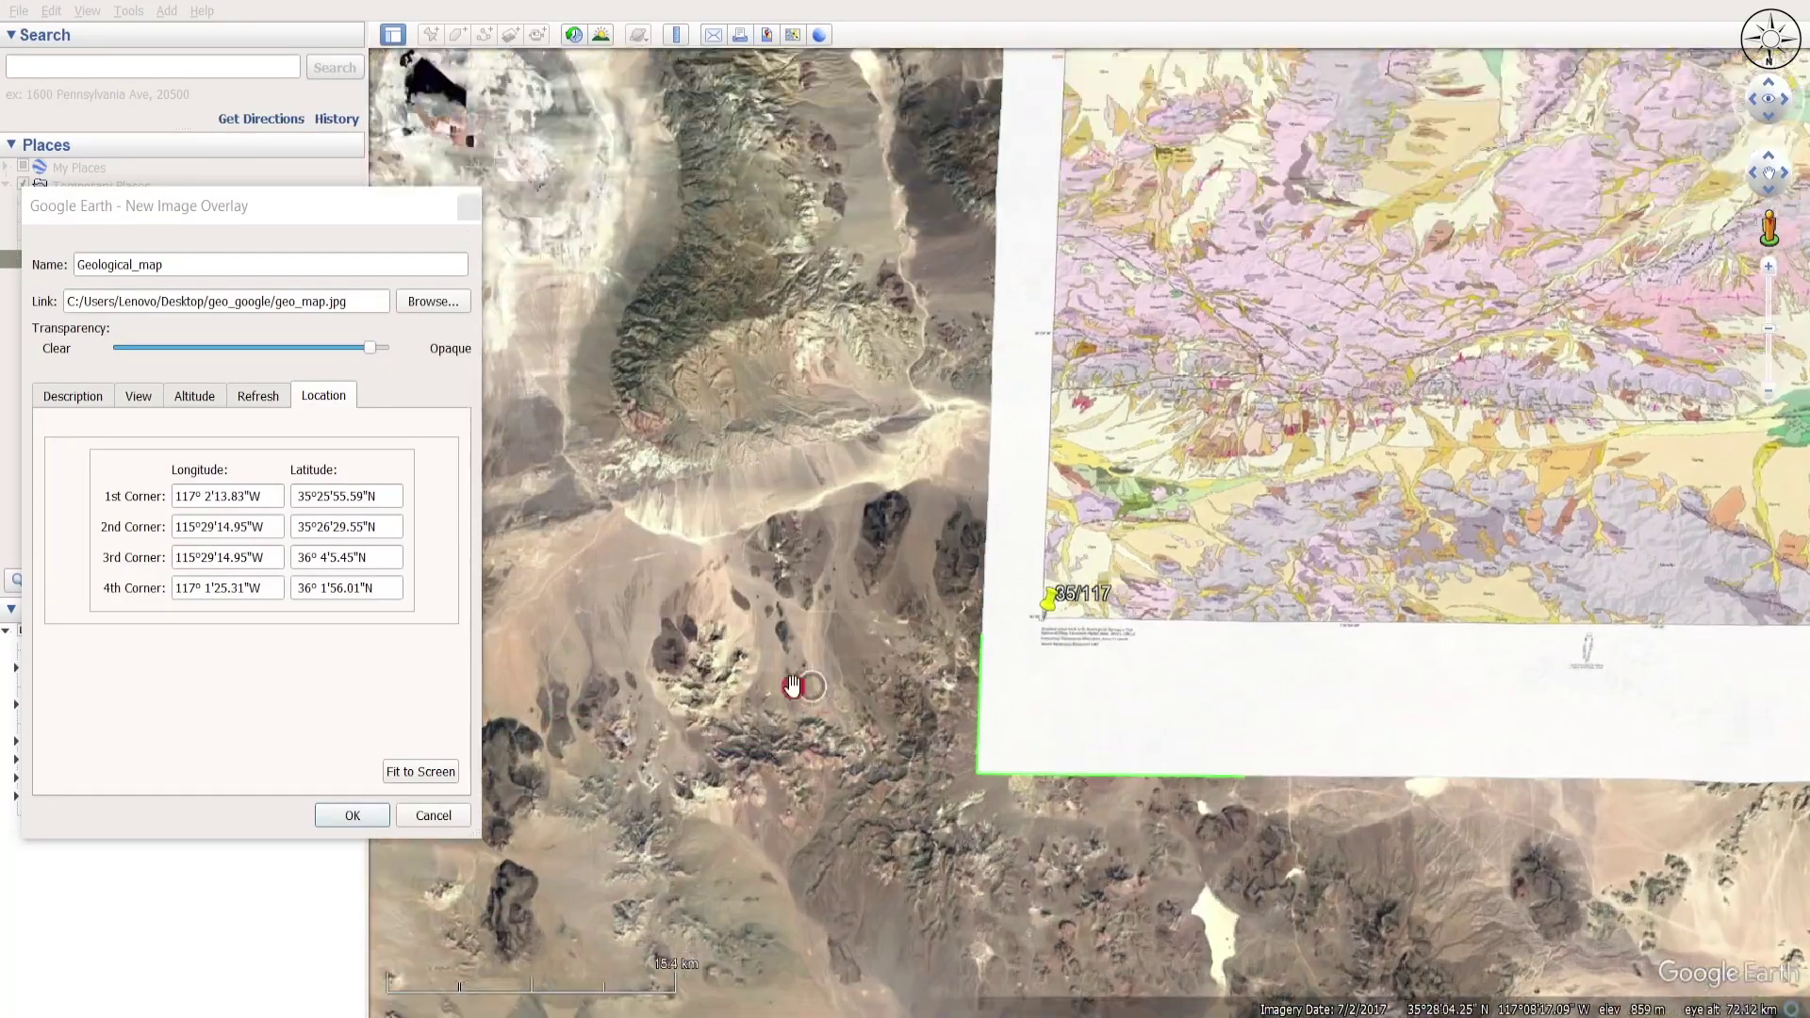
Stretch the overlay's northeast corner so the map frame's corner meets the 36/116 placemark.
scroll(793, 687, "down", 3)
left_click_drag(1633, 433, 1127, 612)
scroll(1520, 286, "up", 2)
left_click_drag(1618, 265, 1091, 292)
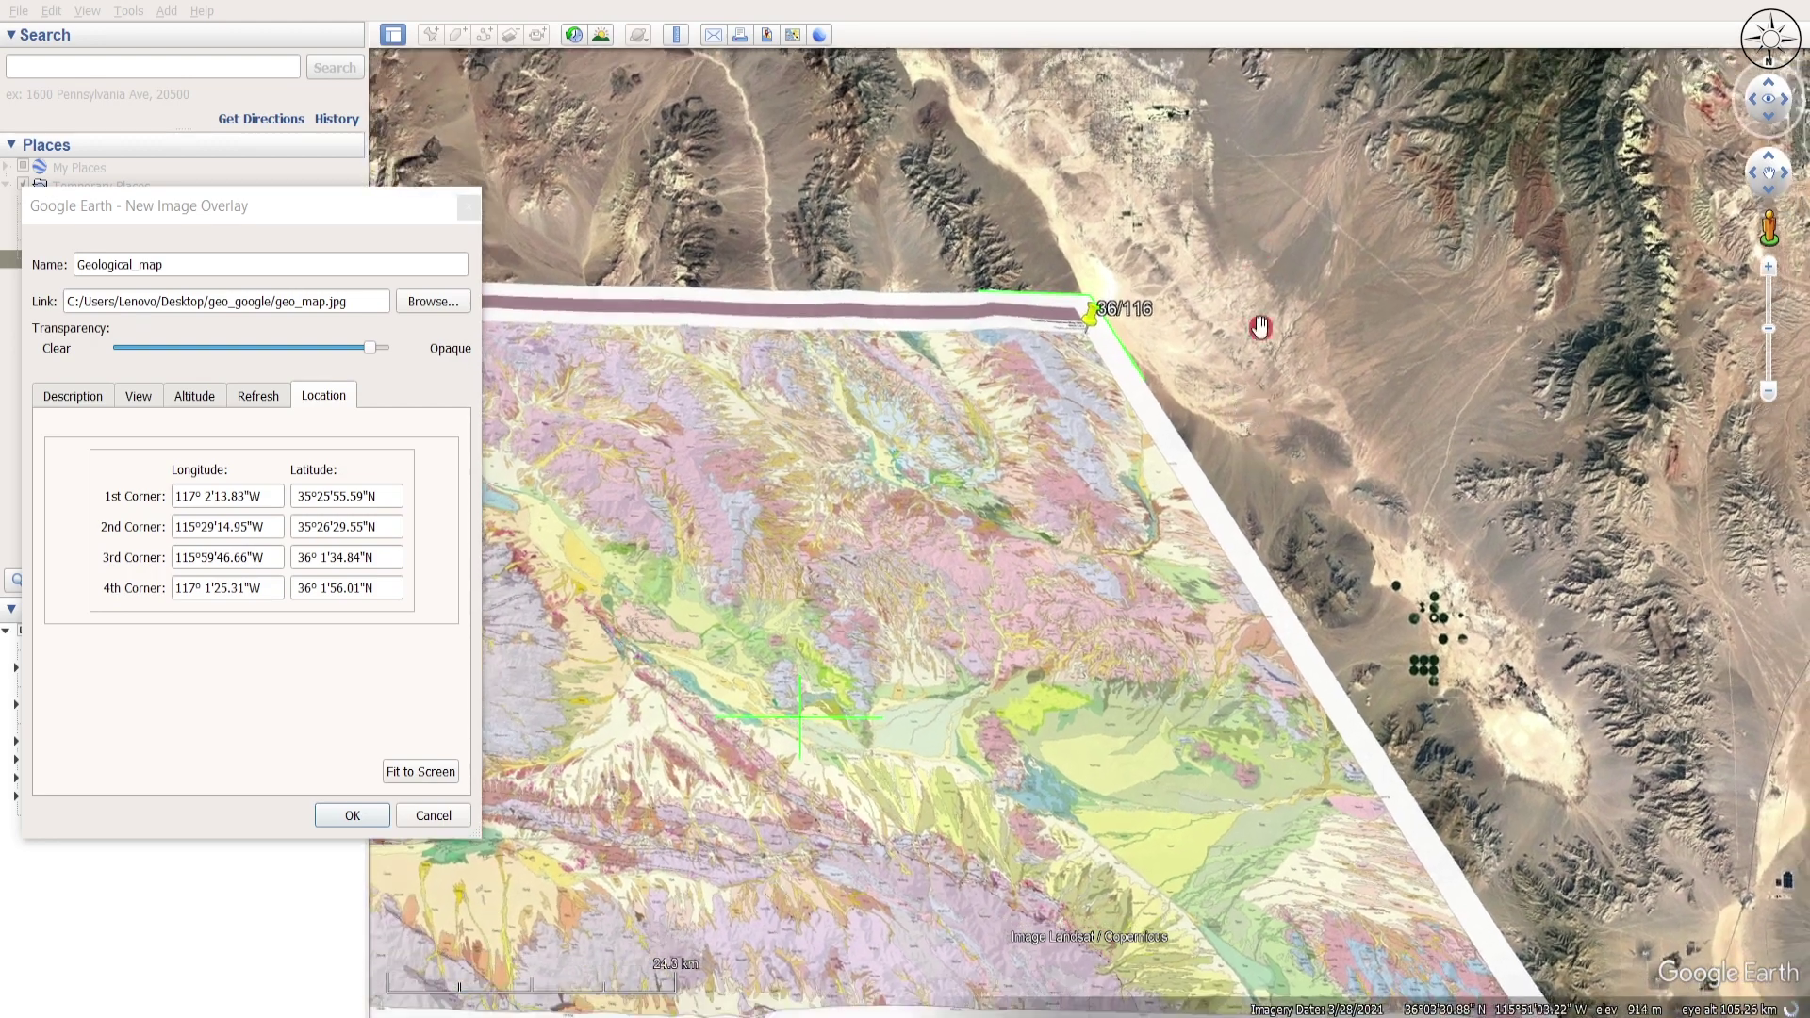
Fit the overlay's southeast corner to the 35/116 placemark, fine-tune the corner alignment and save the overlay.
left_click_drag(1260, 325, 1027, 640)
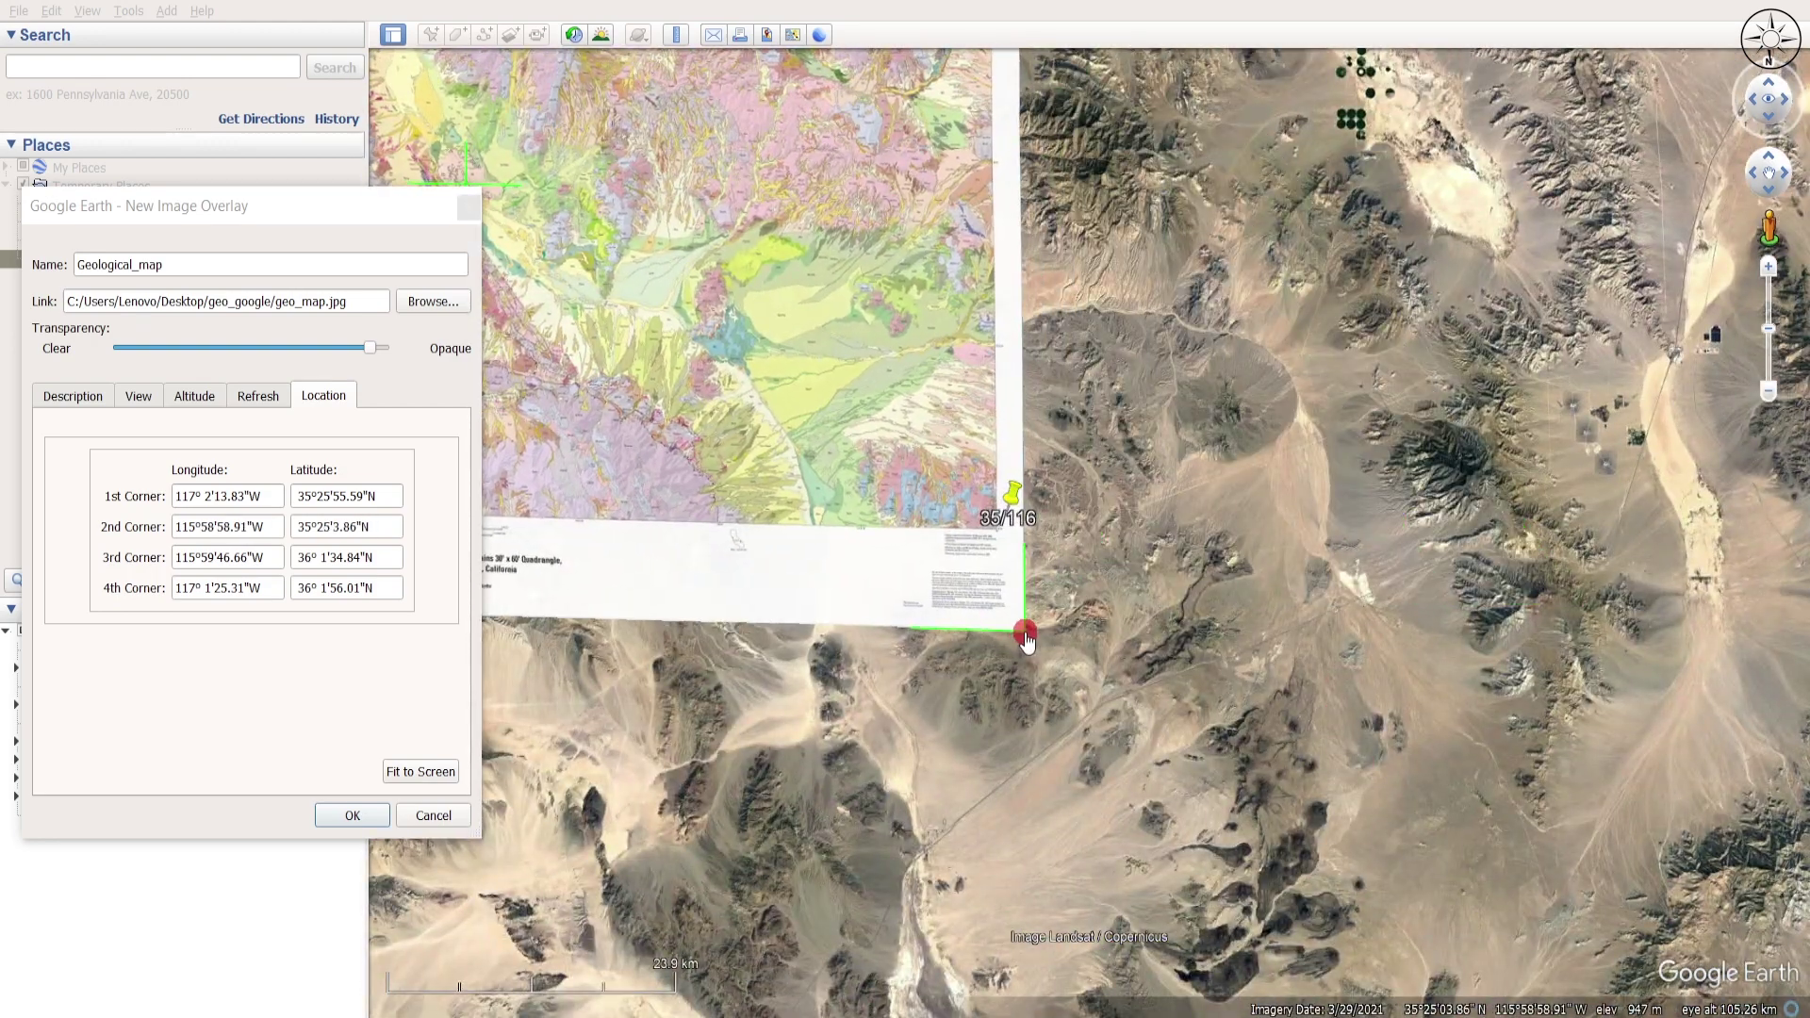
scroll(1284, 477, "down", 5)
left_click_drag(834, 683, 962, 801)
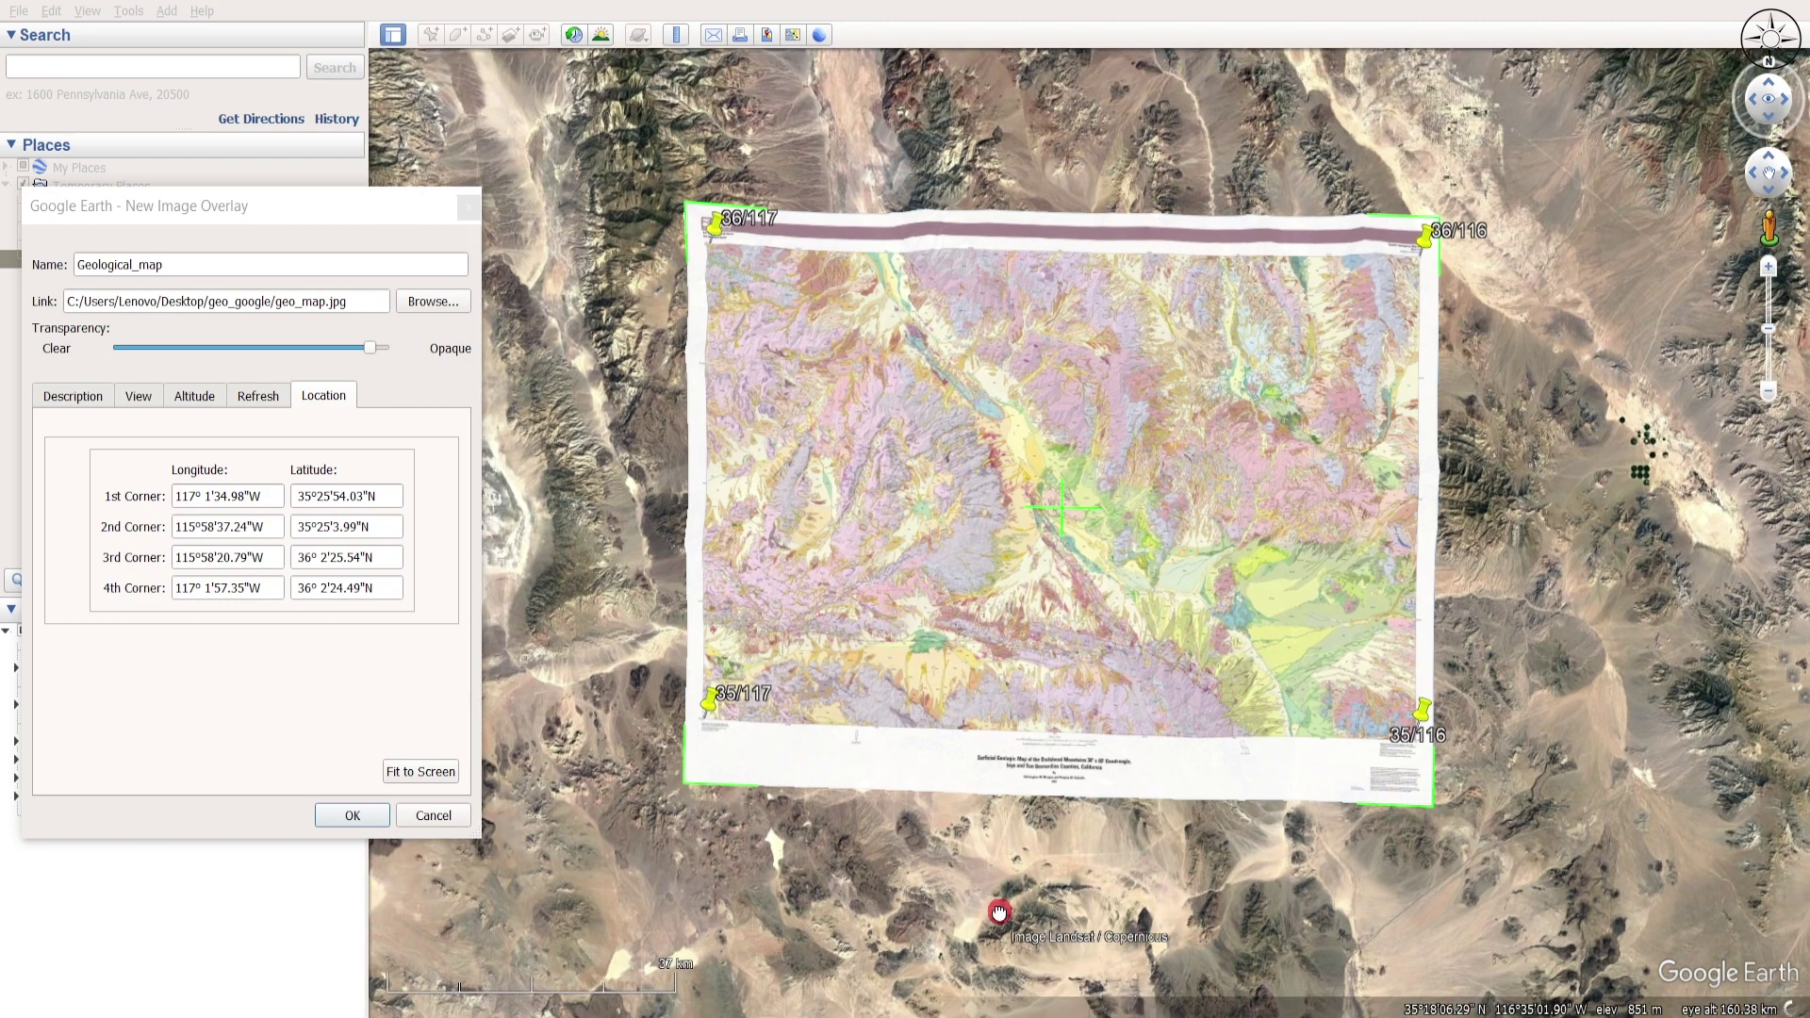
left_click(353, 816)
Reopen the Geological_map overlay's properties and increase its transparency so the terrain imagery shows through the map.
middle_click_drag(1311, 897, 1300, 868)
middle_click_drag(1158, 694, 1123, 654)
scroll(1118, 603, "up", 3)
left_click_drag(1015, 613, 1096, 601)
middle_click_drag(1097, 601, 1090, 601)
right_click_drag(1091, 601, 1091, 601)
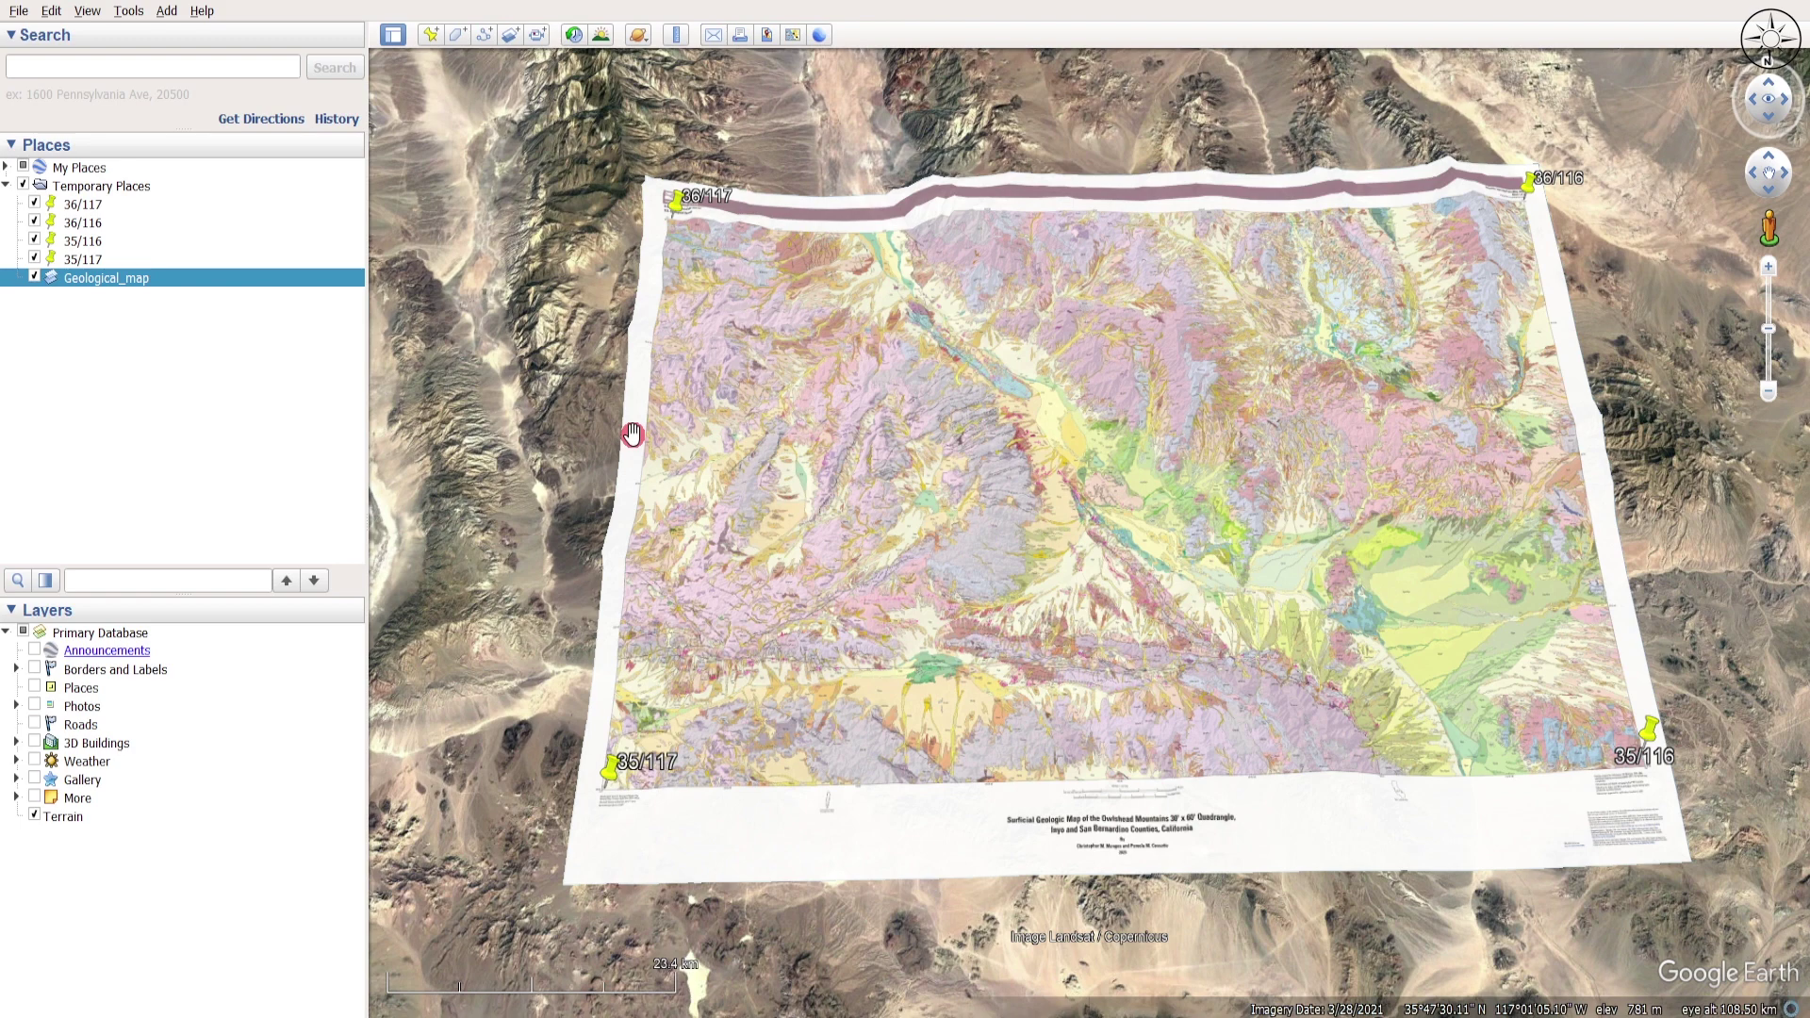
right_click(115, 279)
left_click(167, 554)
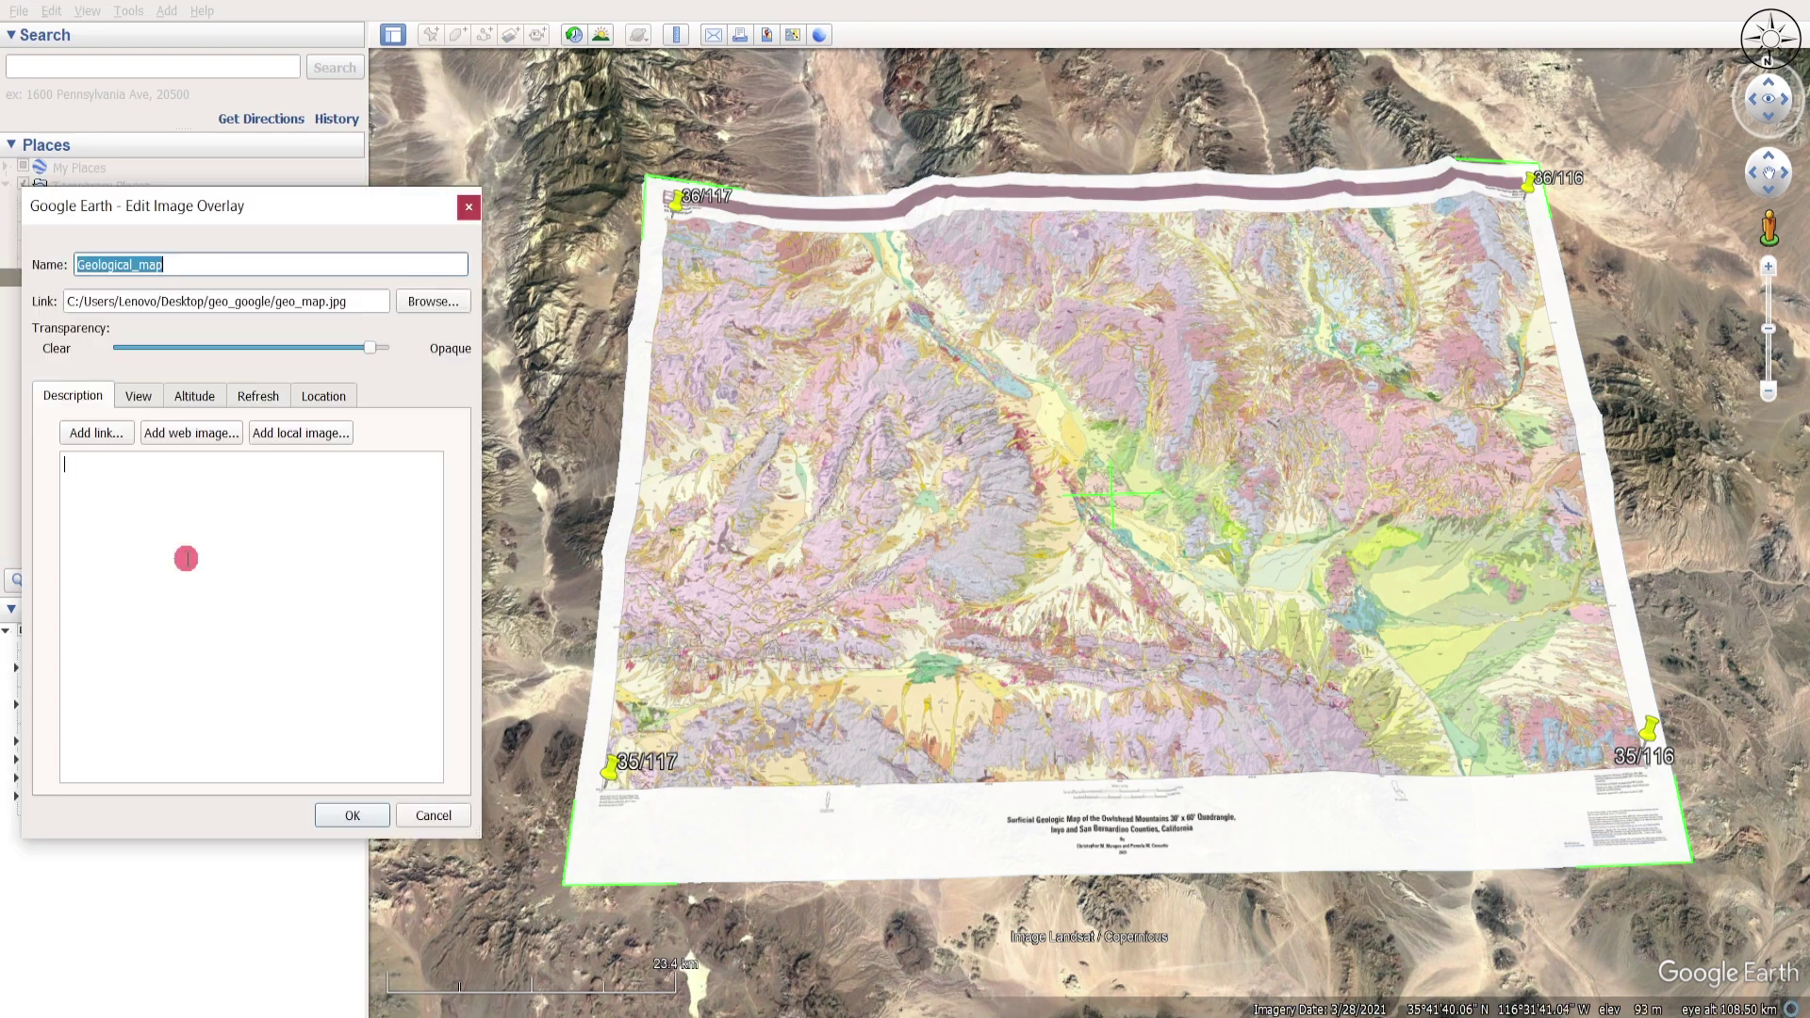
left_click_drag(368, 351, 323, 353)
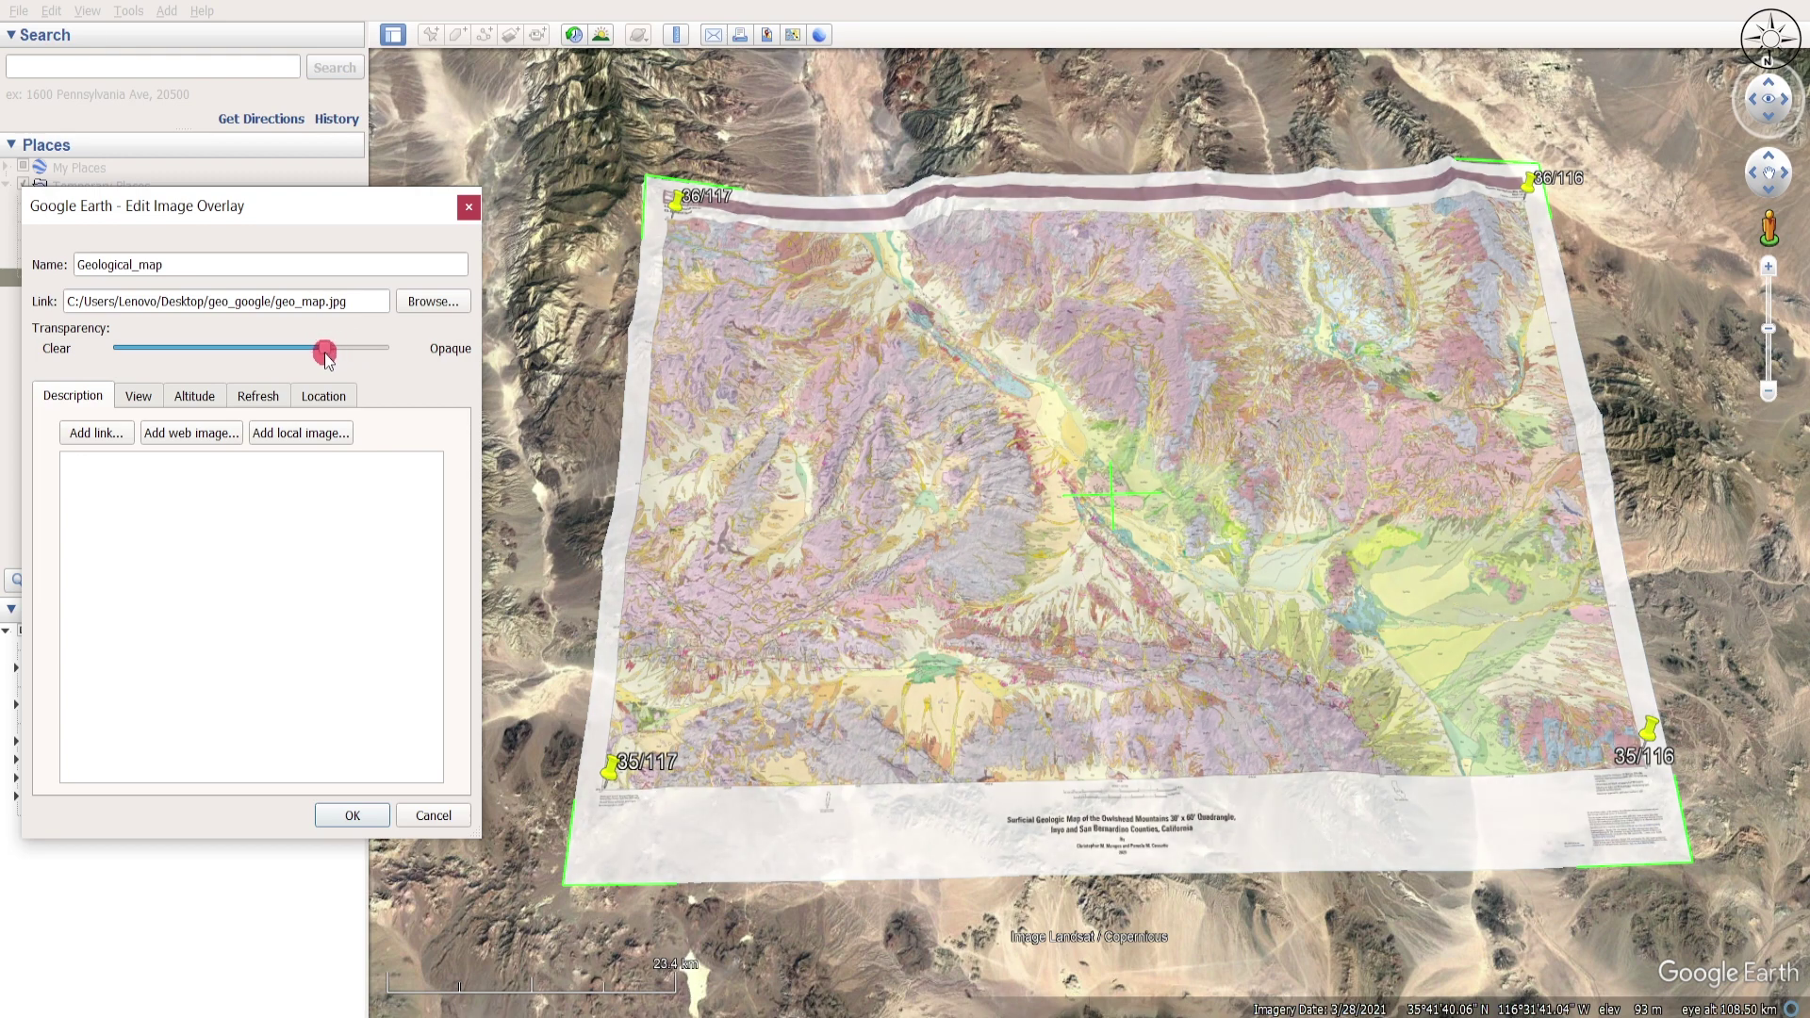
scroll(711, 512, "up", 3)
scroll(1241, 495, "down", 2)
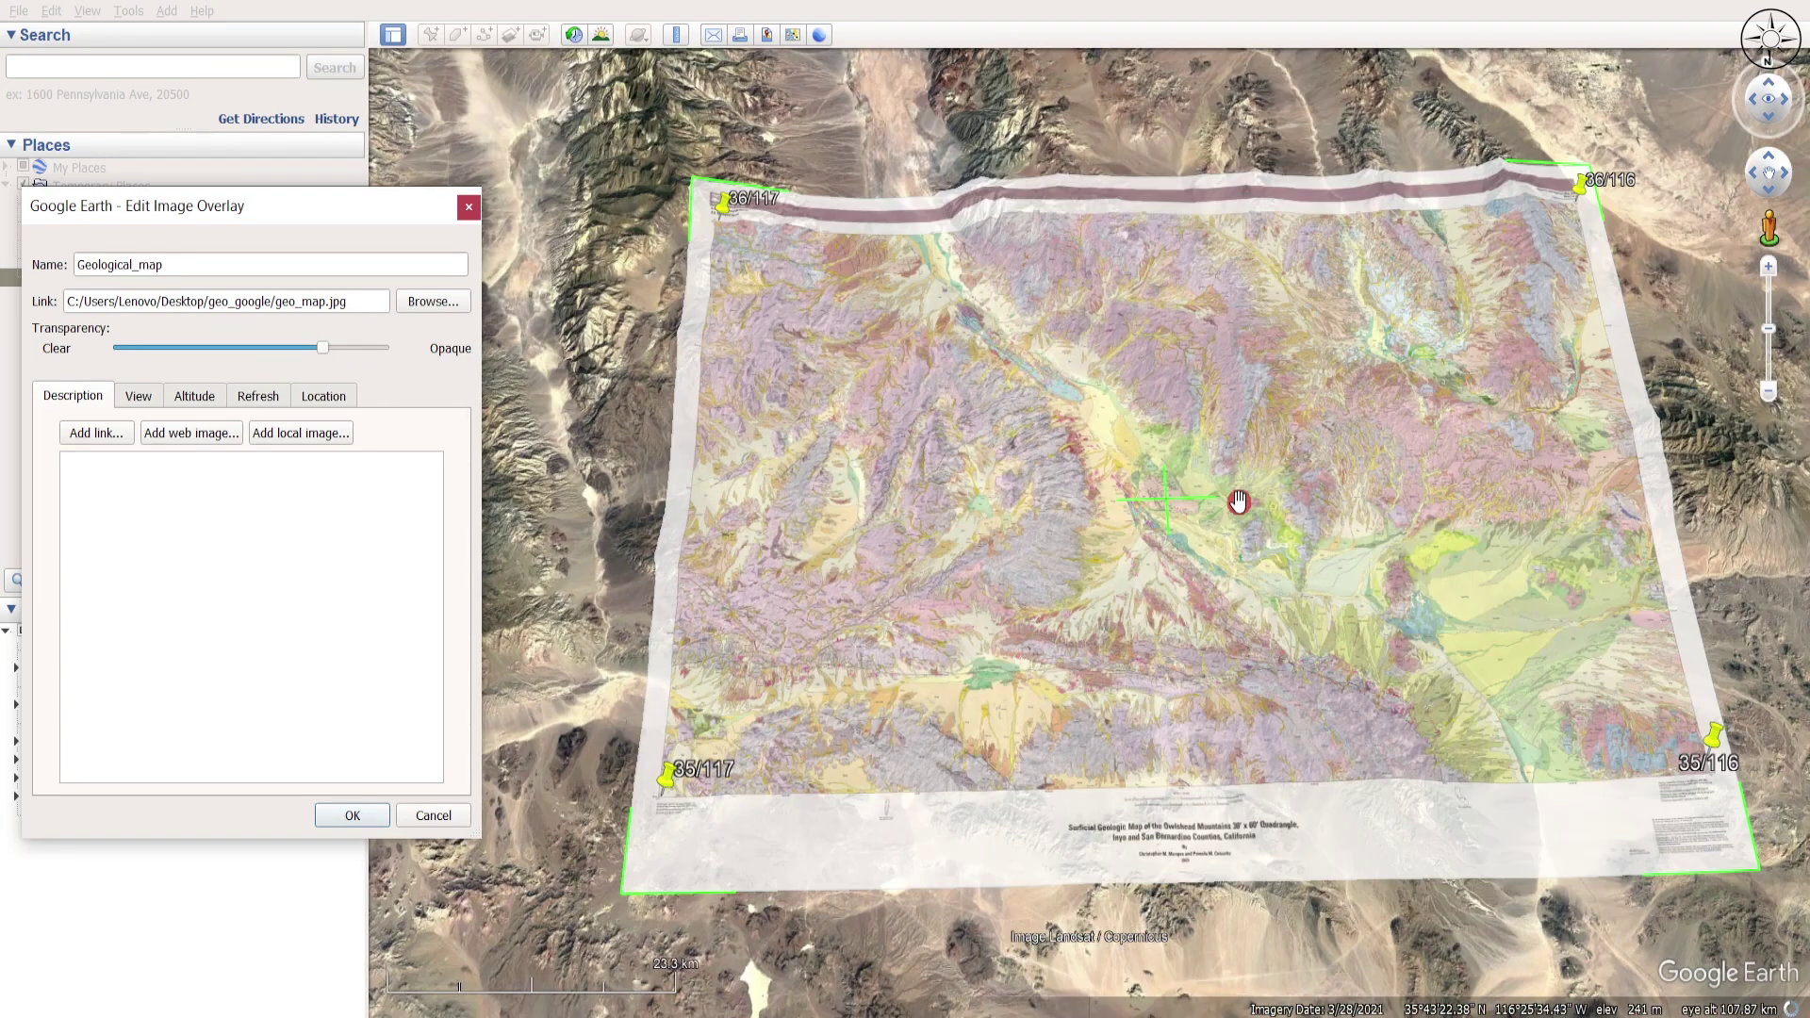